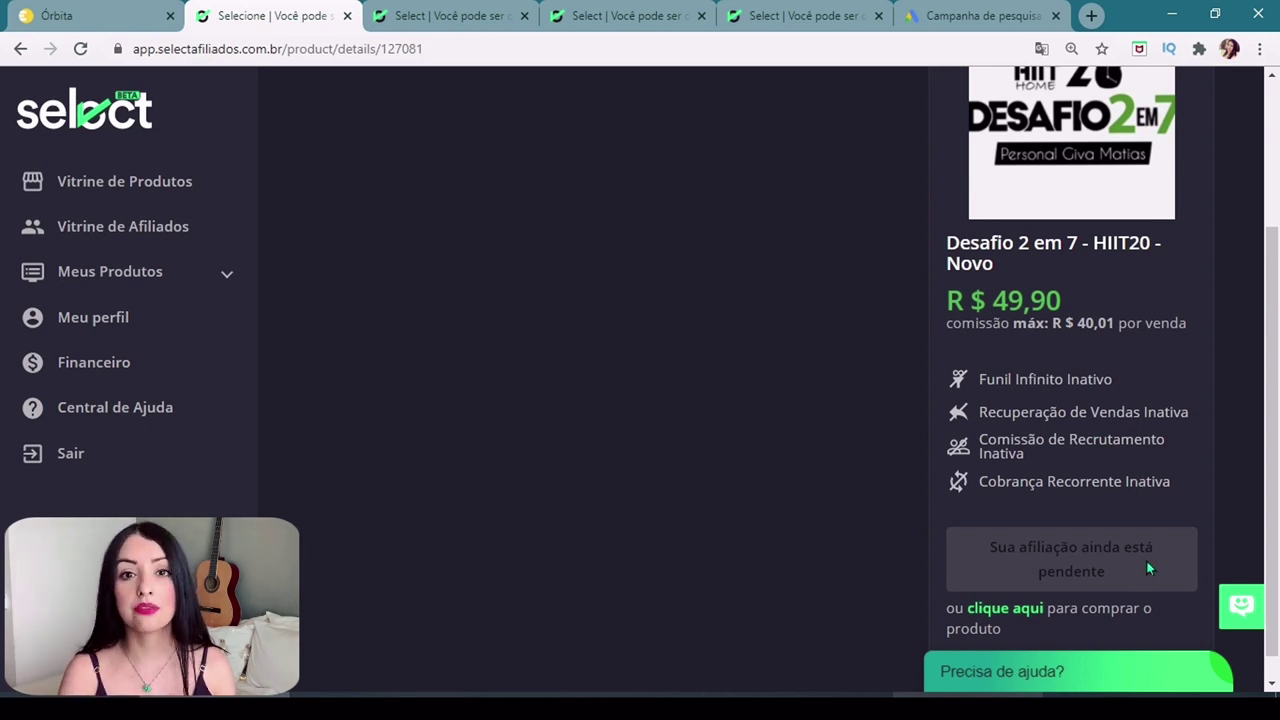
# Step: Request affiliation to the product Escritório em Casa.NET with the message "Google" to the producer
pyautogui.scroll(3, 1146, 560)
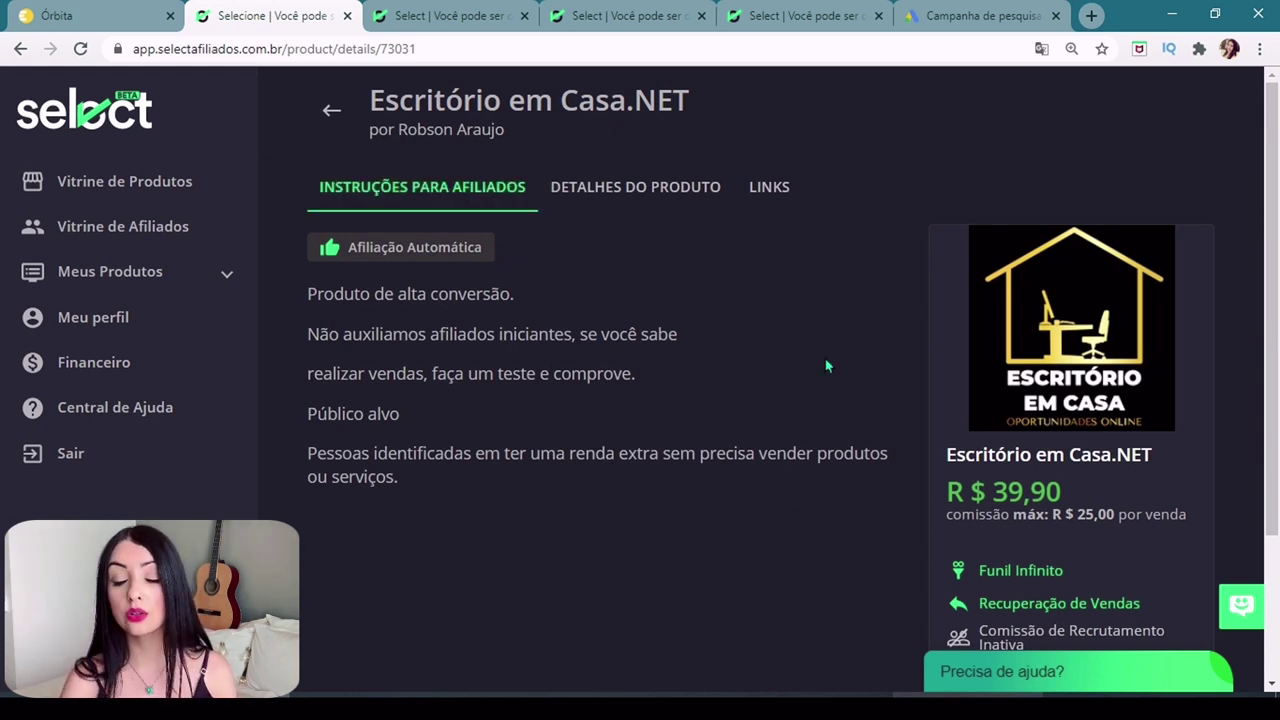
pyautogui.scroll(-2, 1100, 500)
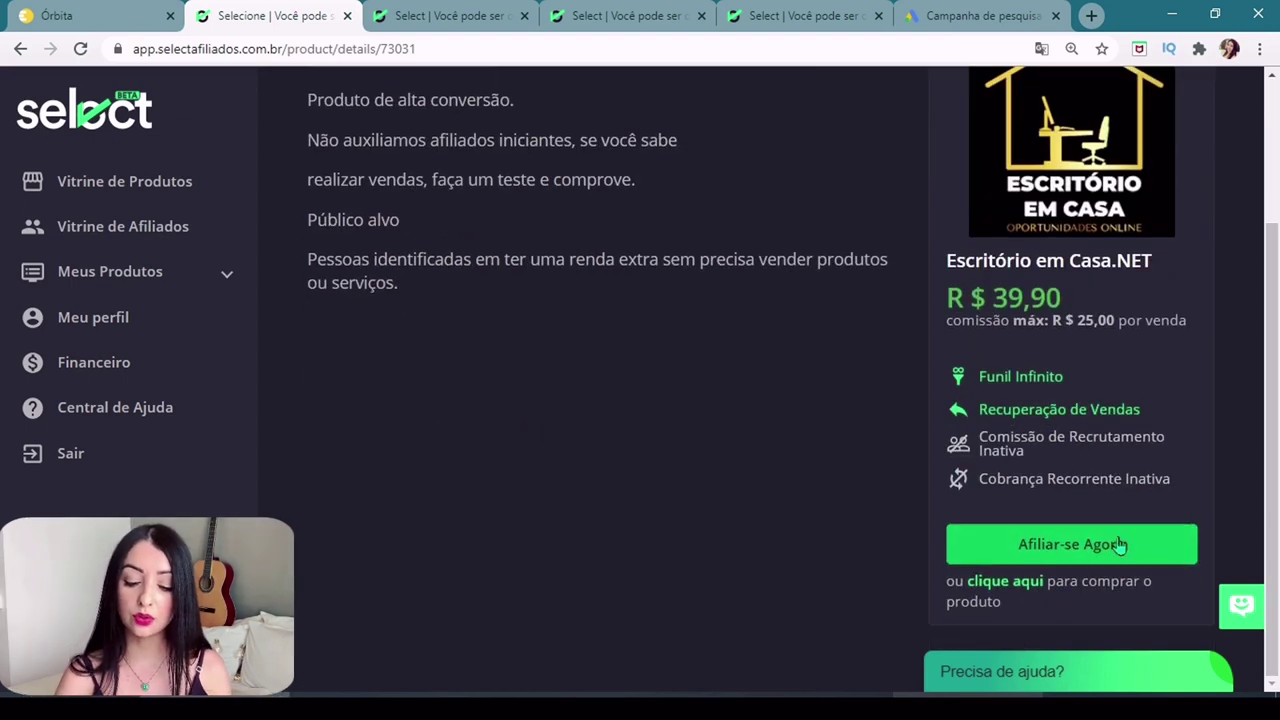
pyautogui.click(1120, 544)
pyautogui.write('Goo')
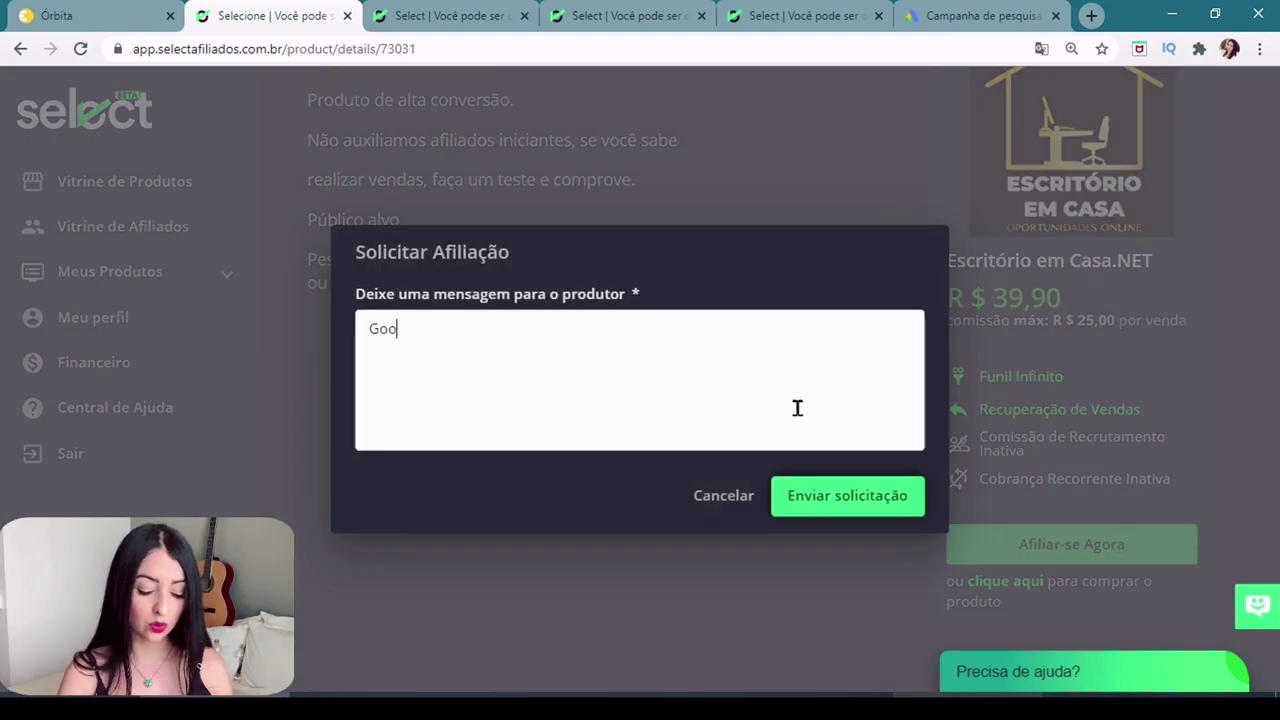
pyautogui.write('gle')
pyautogui.click(866, 503)
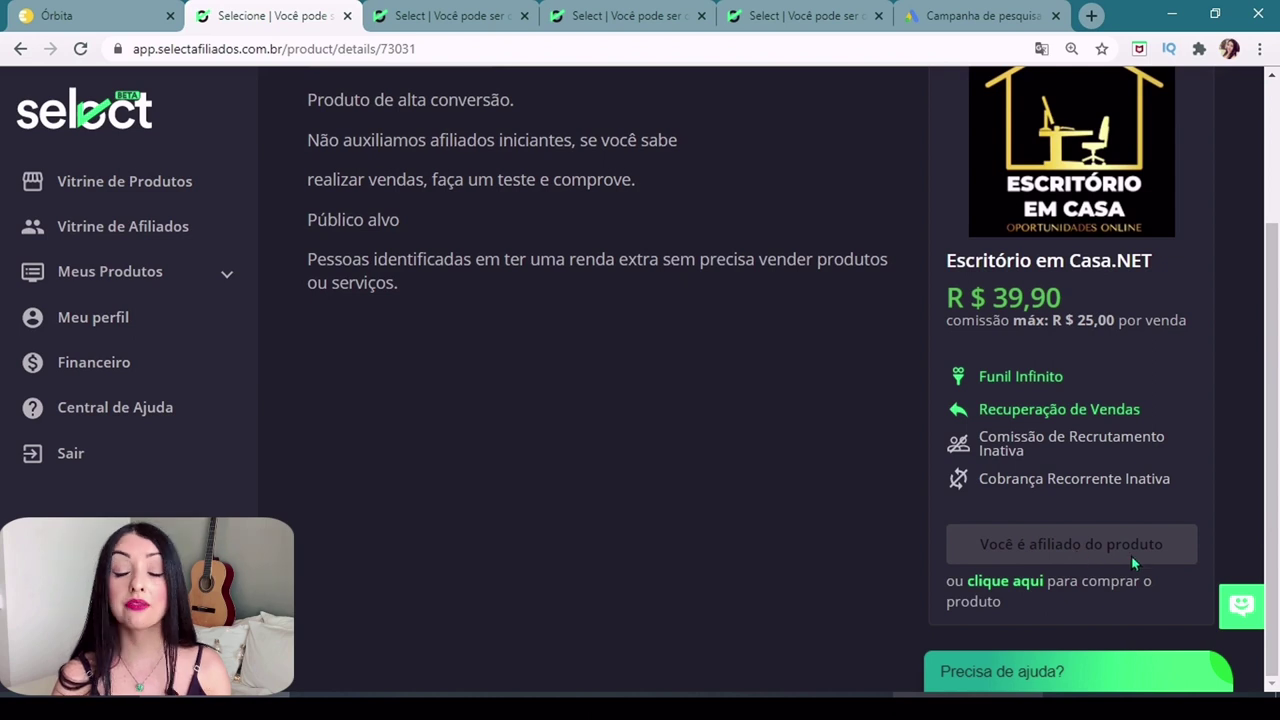
# Step: Review the checkout, sales page and producer campaign links offered for Escritório em Casa.NET
pyautogui.moveTo(1272, 555); pyautogui.dragTo(1262, 60)
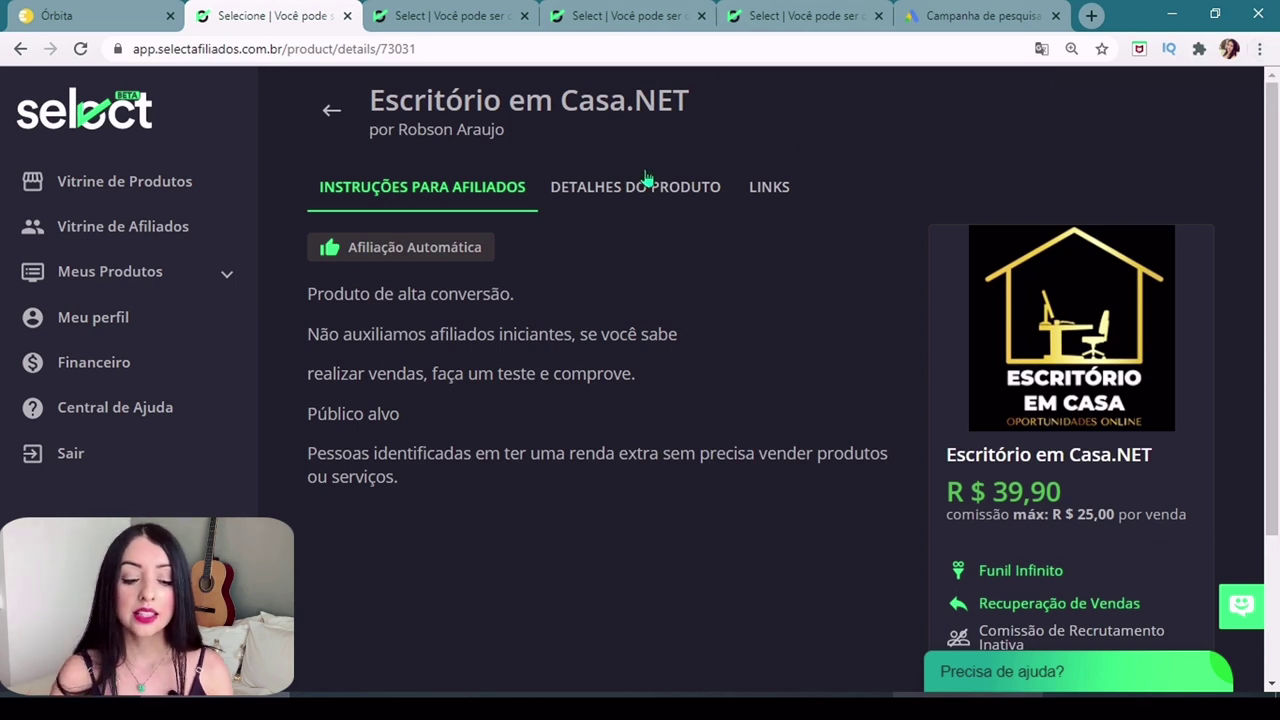
pyautogui.click(775, 195)
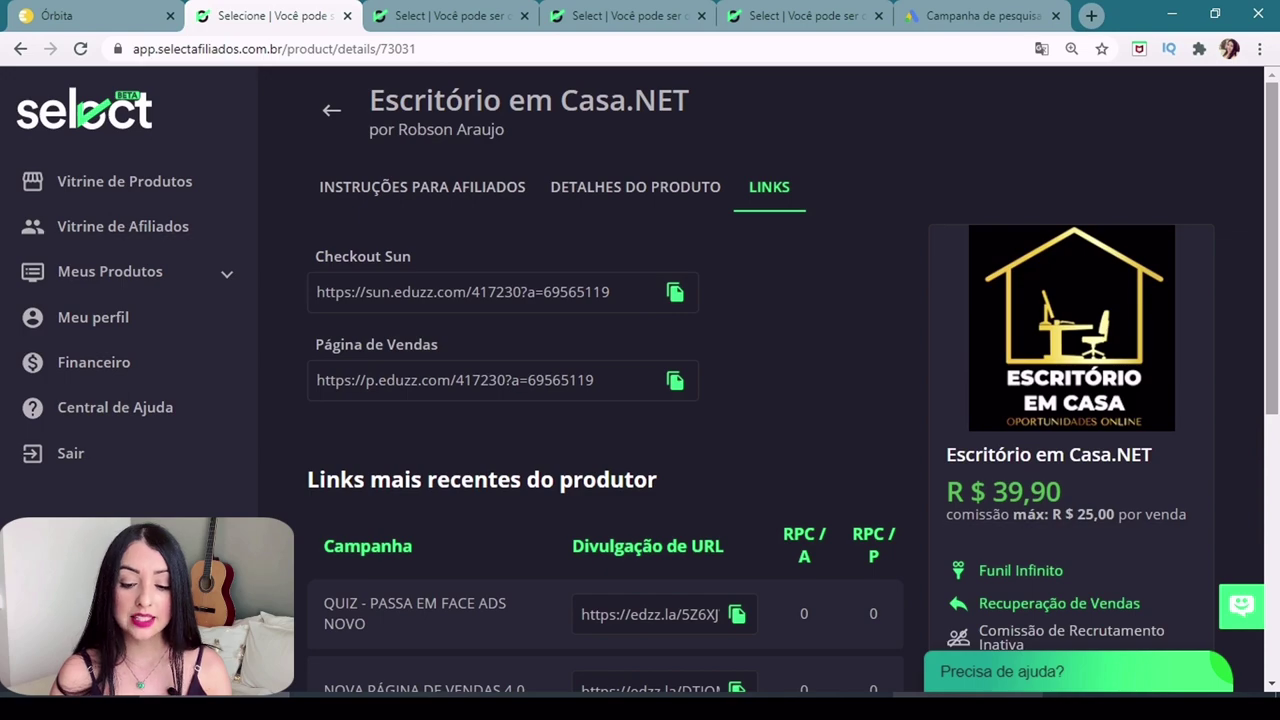
pyautogui.scroll(-5, 640, 400)
pyautogui.scroll(5, 640, 400)
pyautogui.scroll(-5, 640, 400)
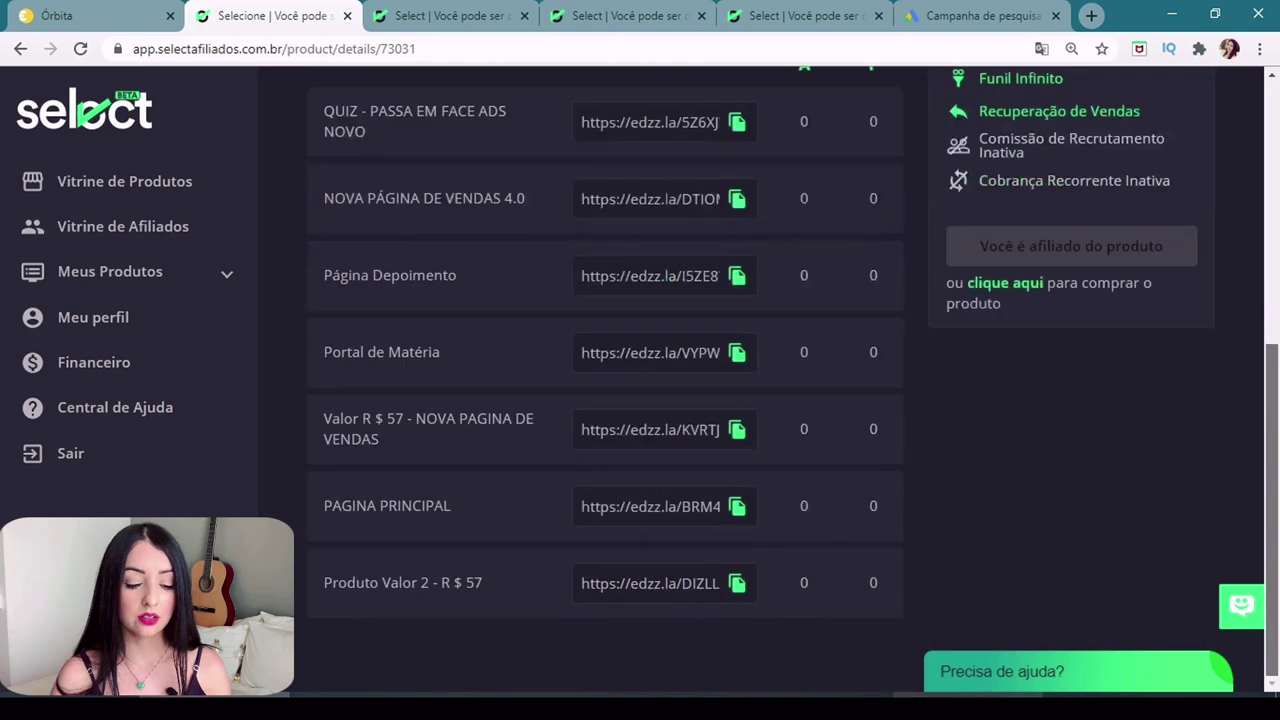
pyautogui.scroll(5, 640, 400)
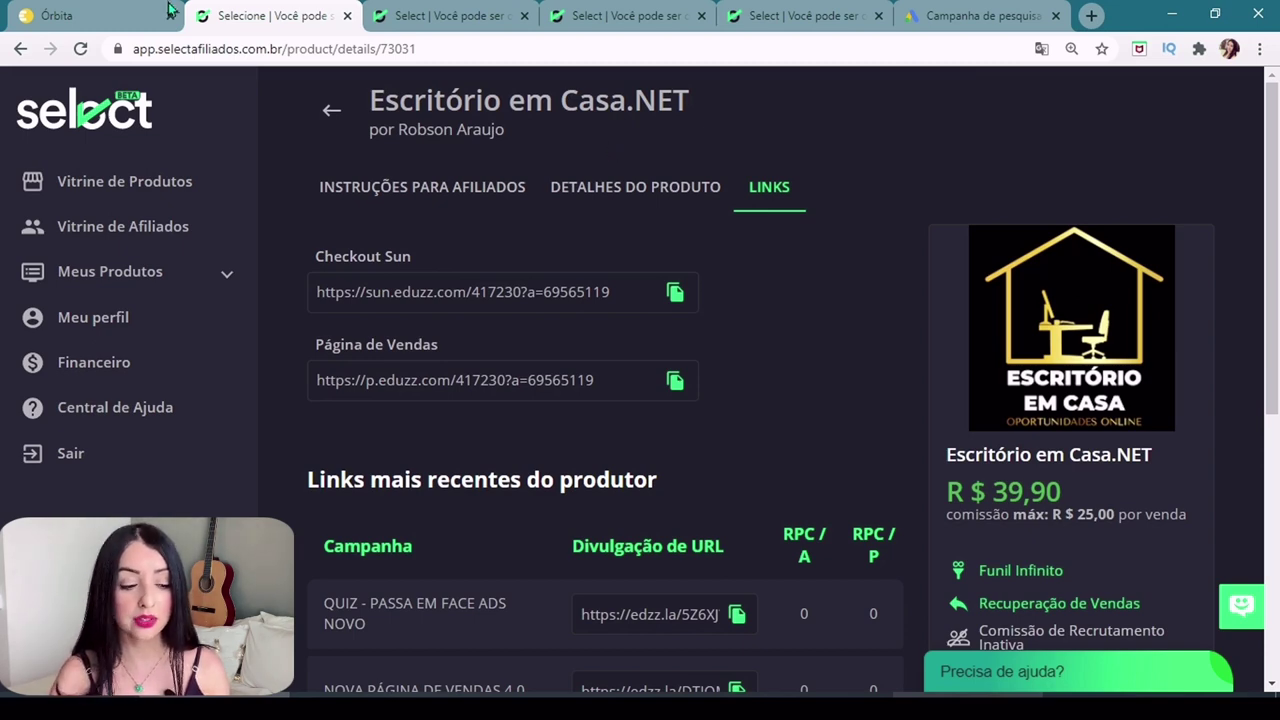
# Step: In Órbita, open Minhas Afiliações and bring up the promotion links for the approved product Escritorio em Casa .NET (408021)
pyautogui.click(138, 12)
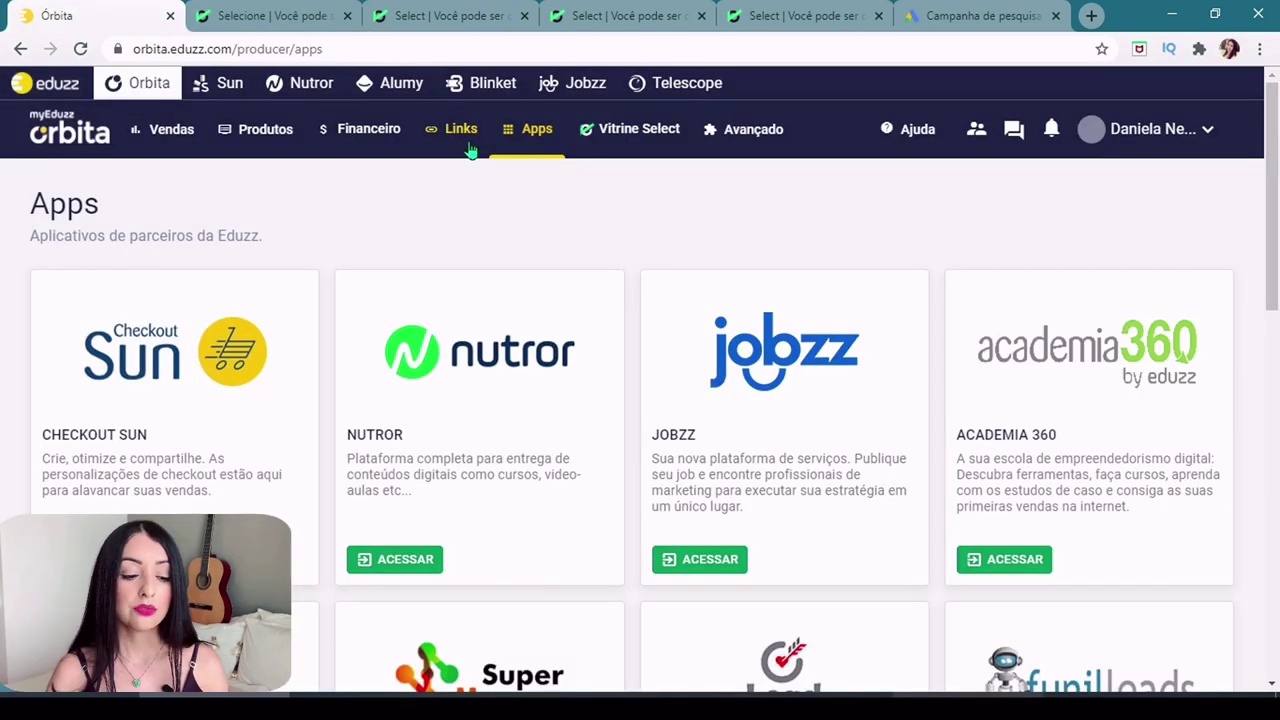
pyautogui.click(276, 137)
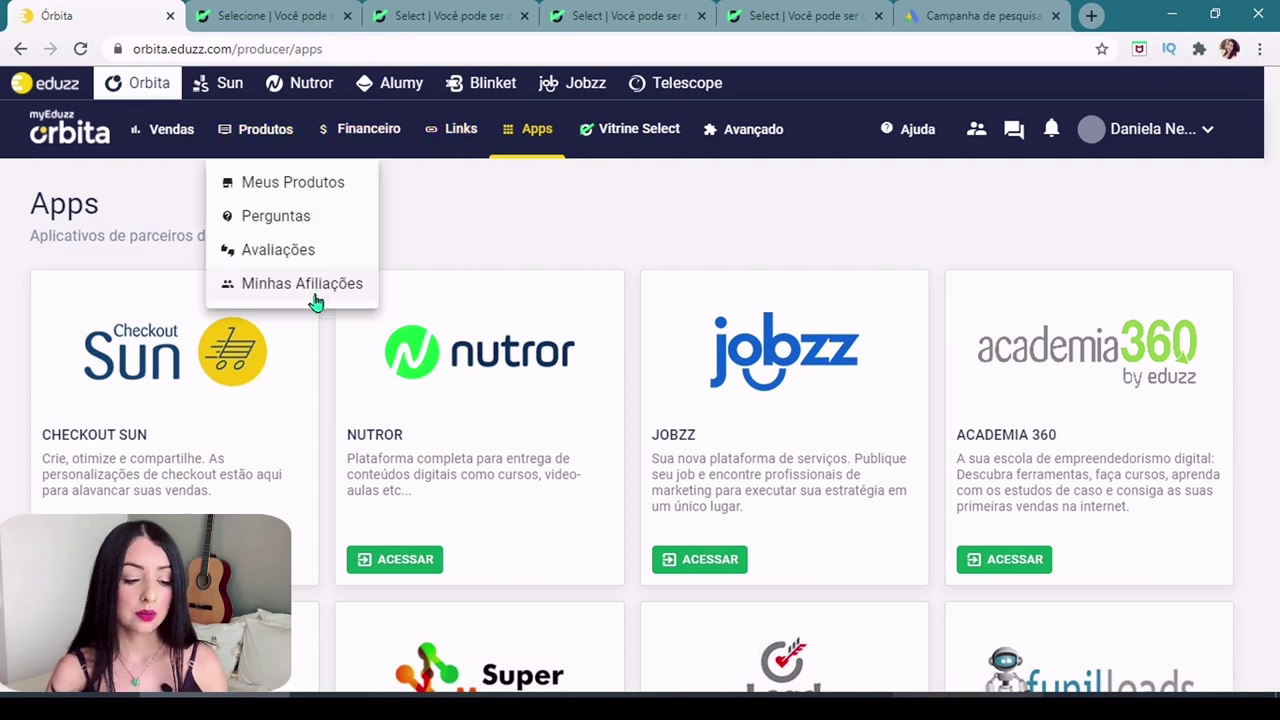
pyautogui.click(312, 288)
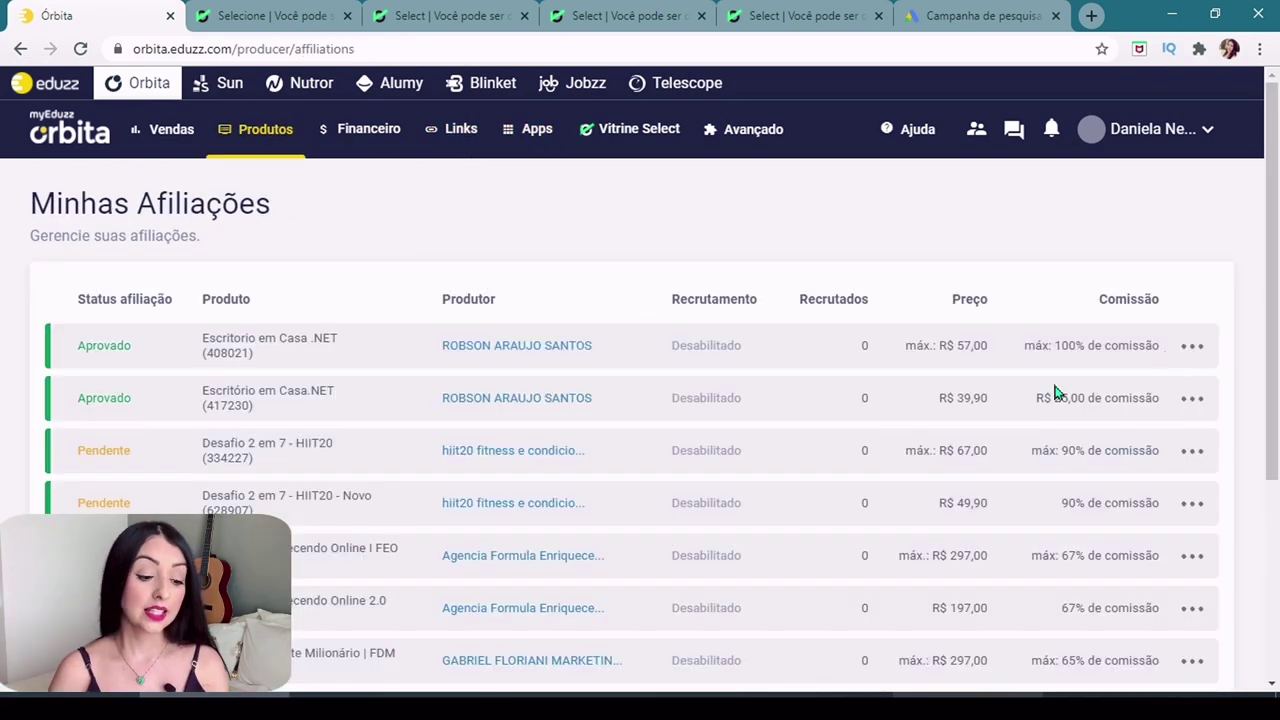
pyautogui.click(1192, 345)
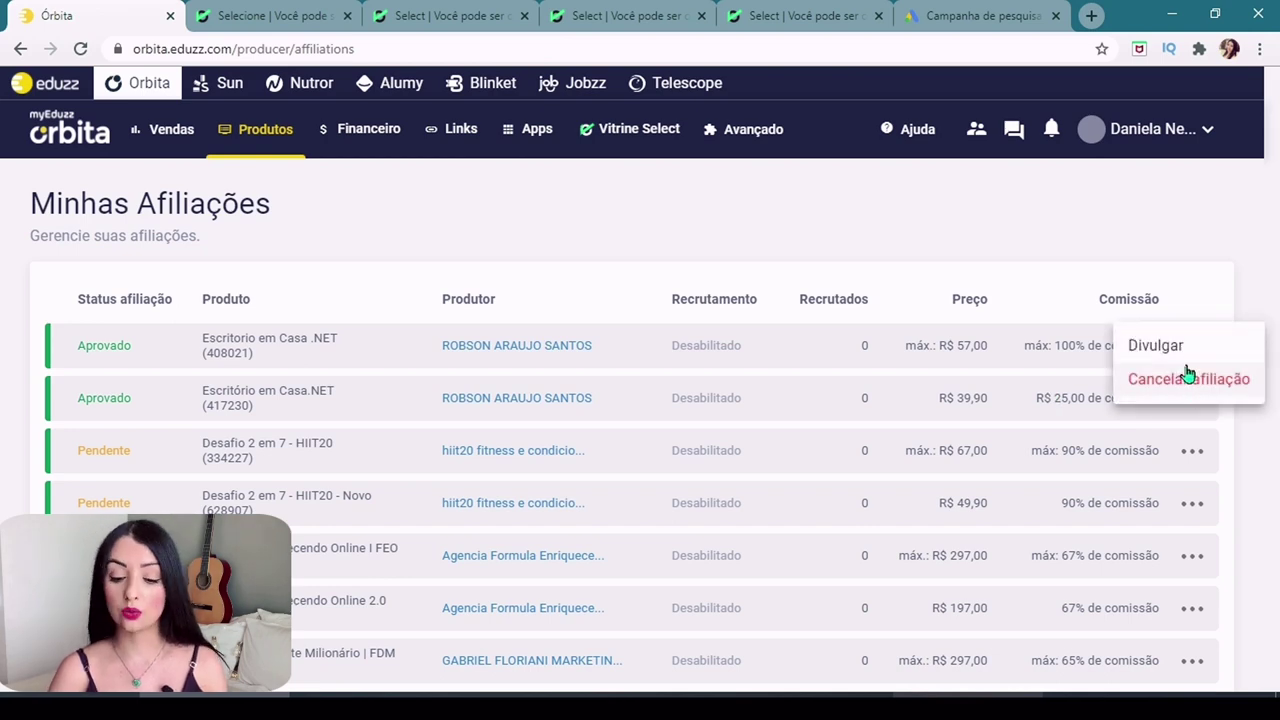
pyautogui.click(1187, 352)
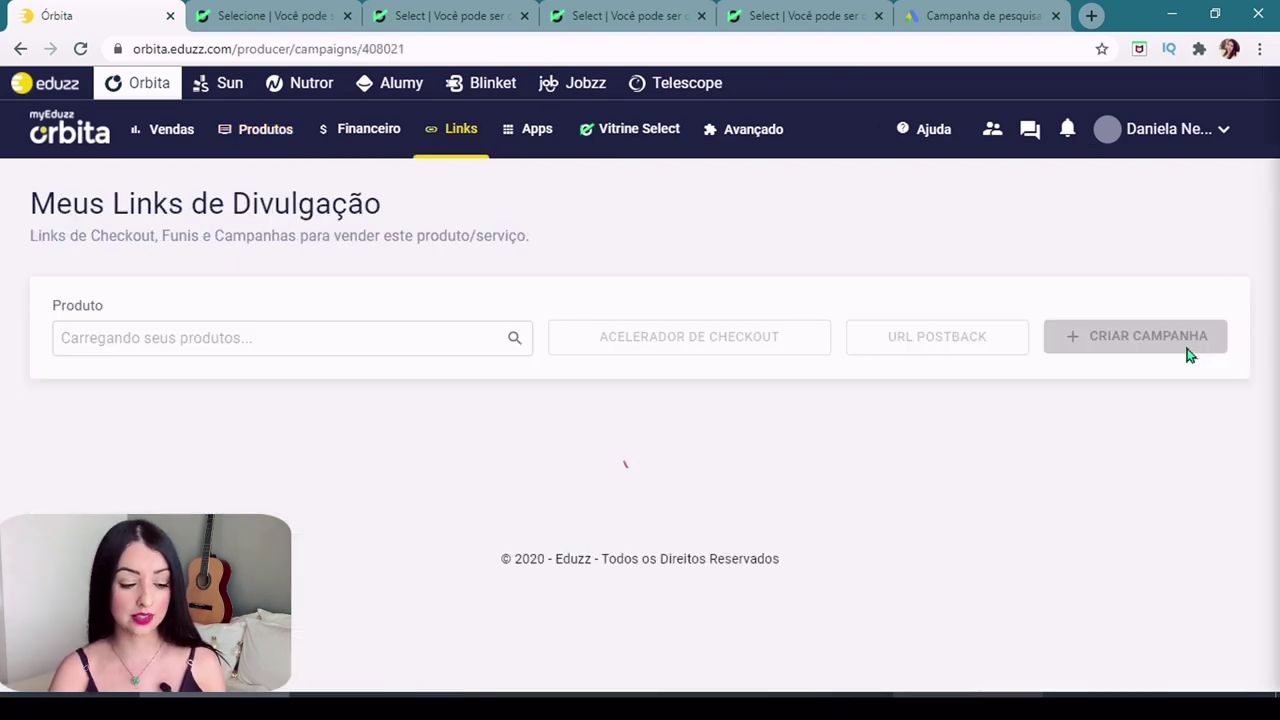
# Step: Browse the producer's campaign links and copy the promotion URL of PÁGINA DE VENDAS OFICIAL
pyautogui.scroll(-1, 1187, 352)
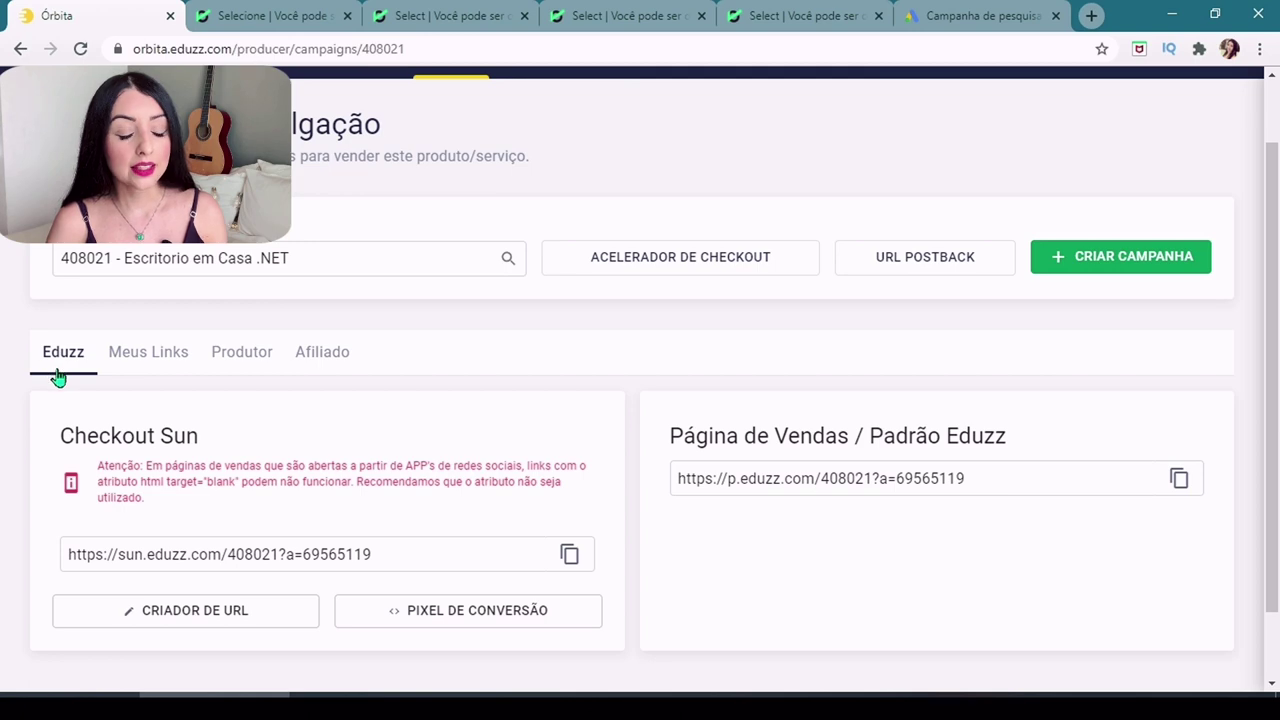
pyautogui.click(241, 352)
pyautogui.scroll(-2, 225, 368)
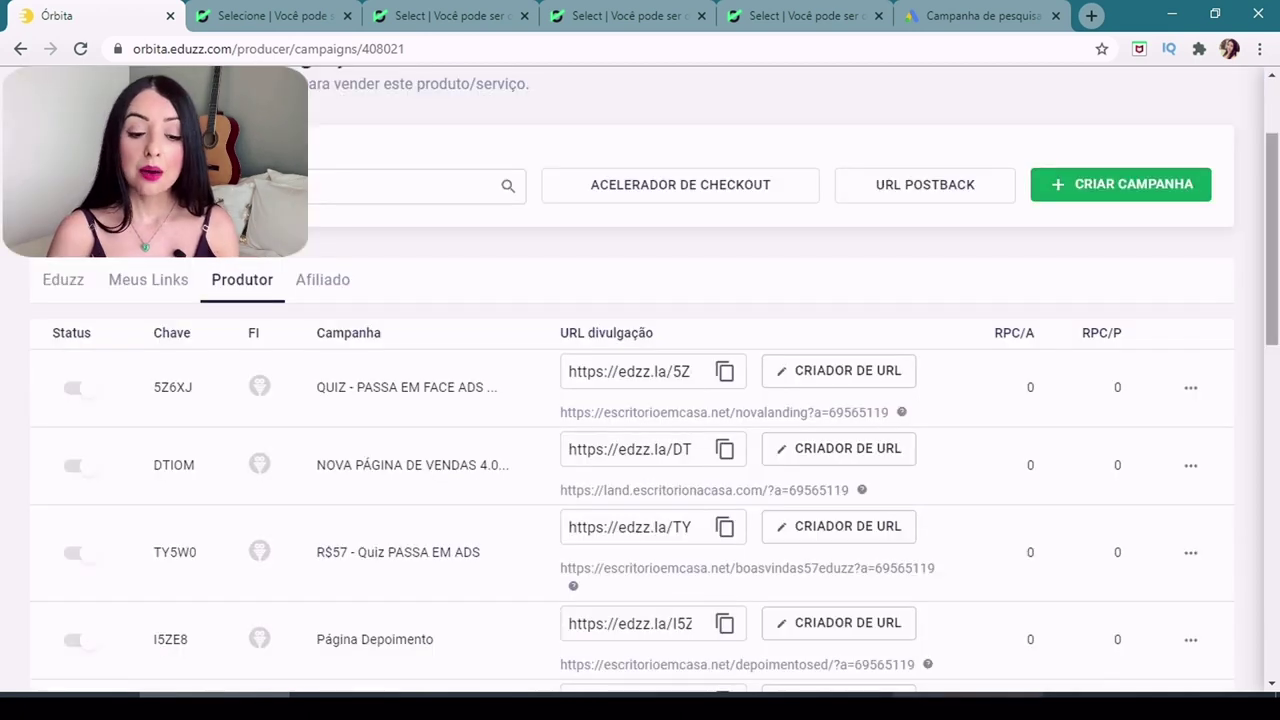
pyautogui.scroll(-3, 640, 385)
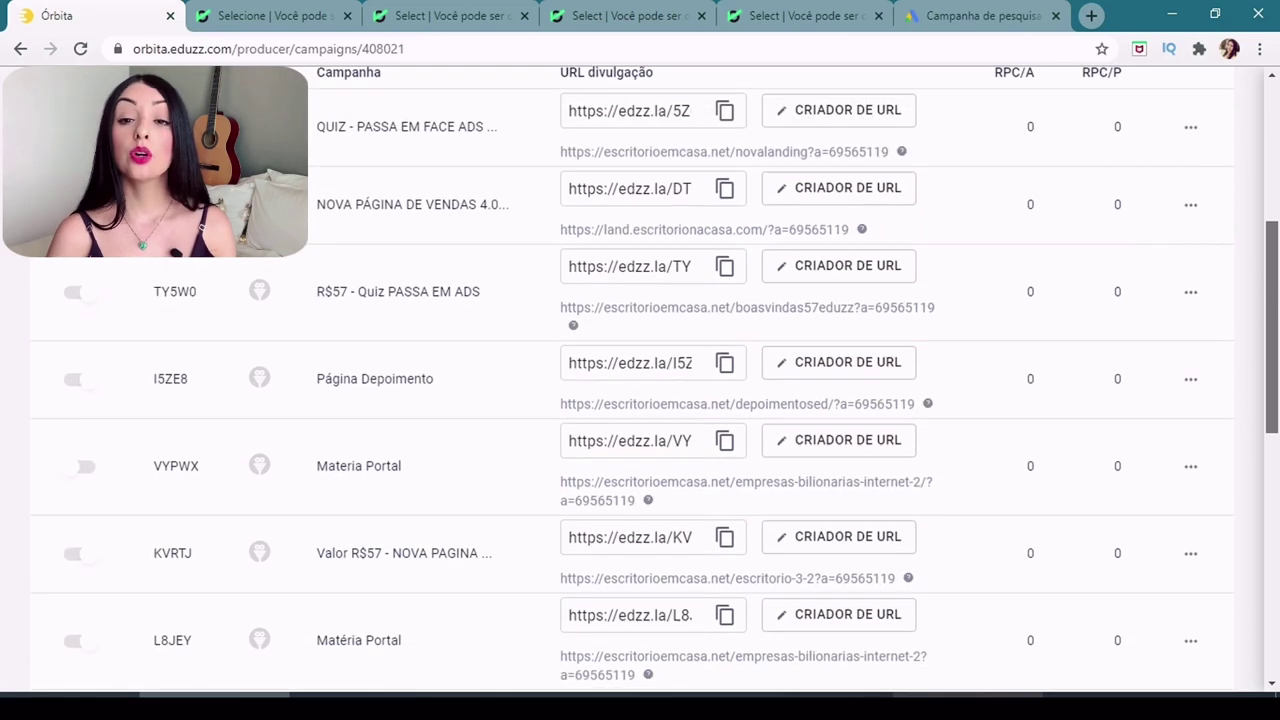
pyautogui.scroll(-7, 640, 385)
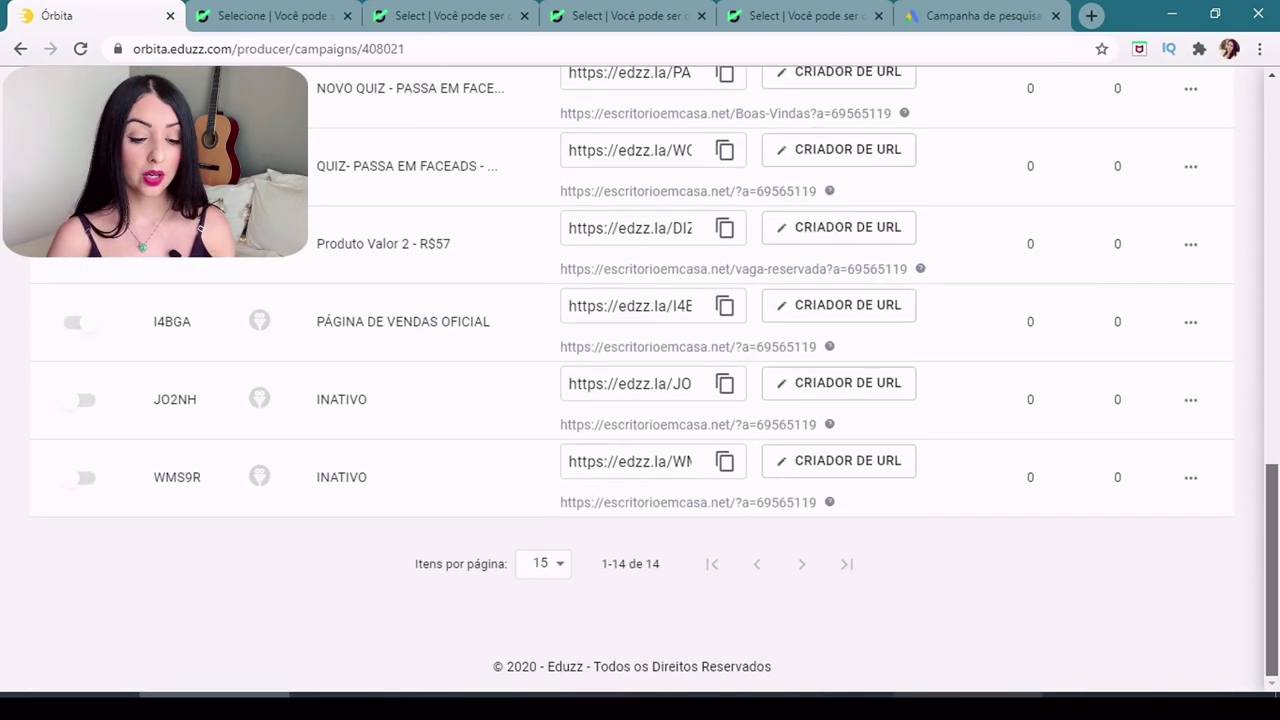
pyautogui.scroll(6, 1158, 440)
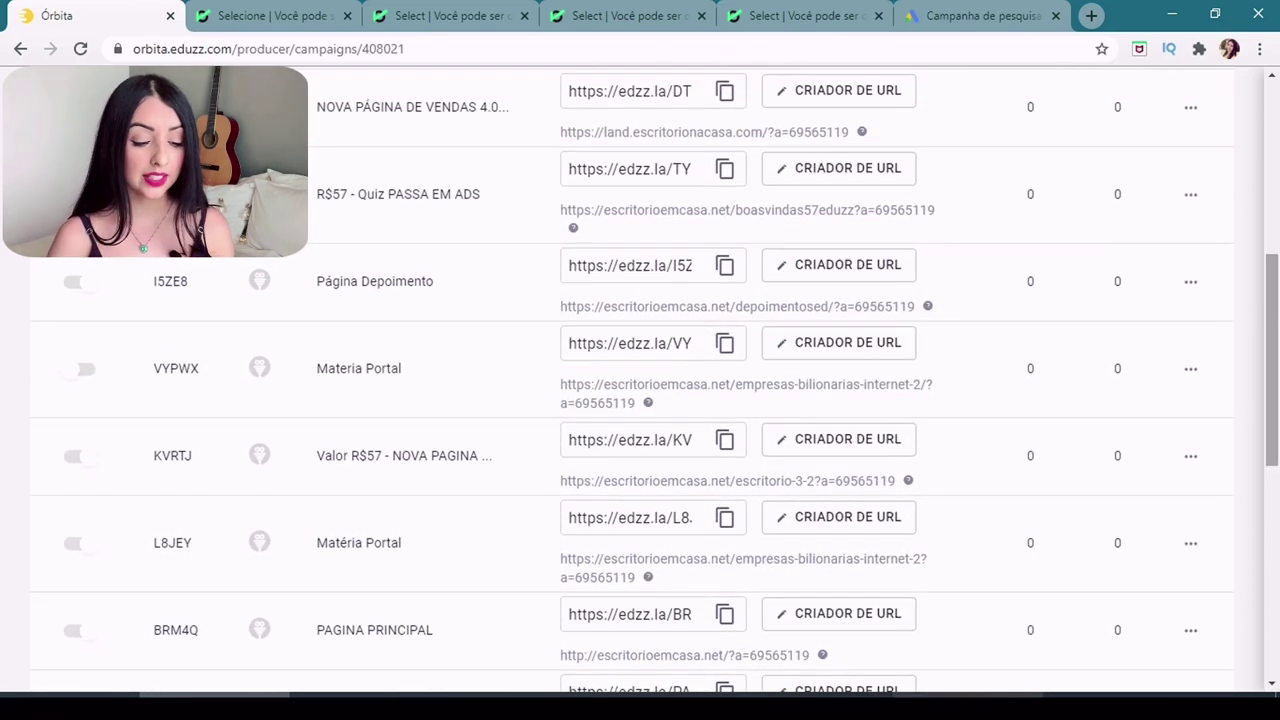
pyautogui.scroll(4, 1158, 440)
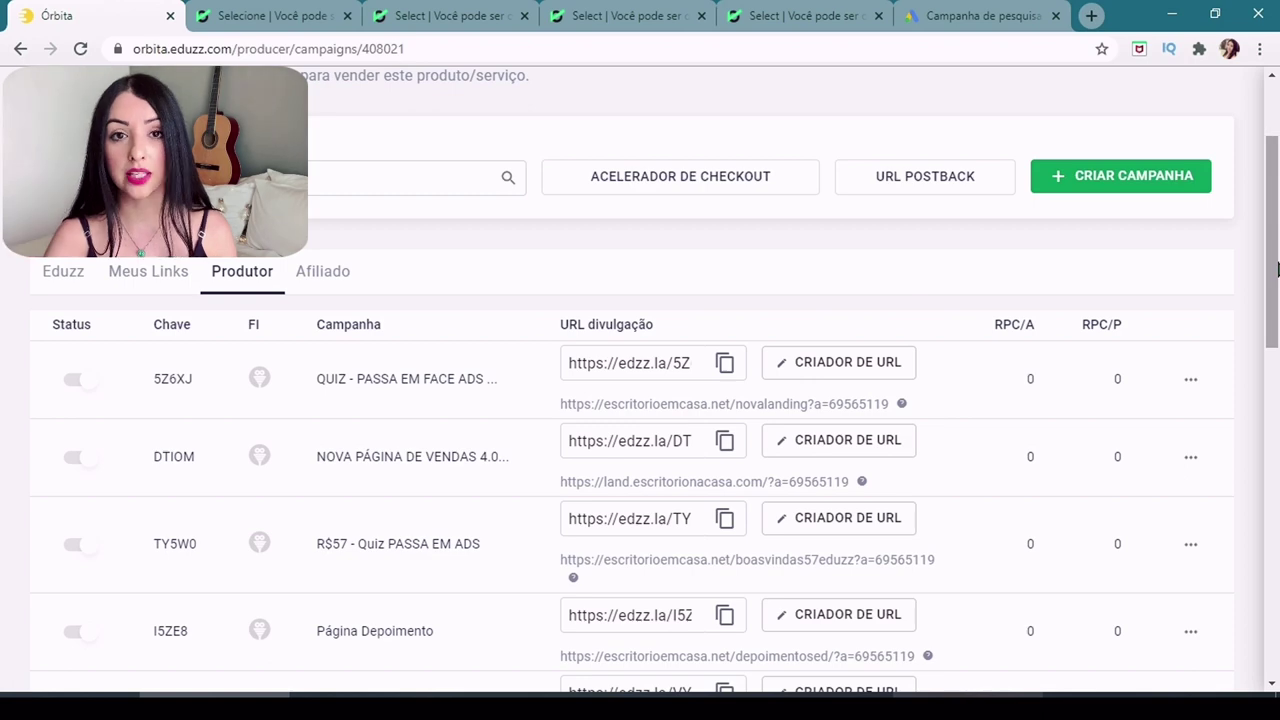
pyautogui.moveTo(1277, 268); pyautogui.dragTo(1276, 554)
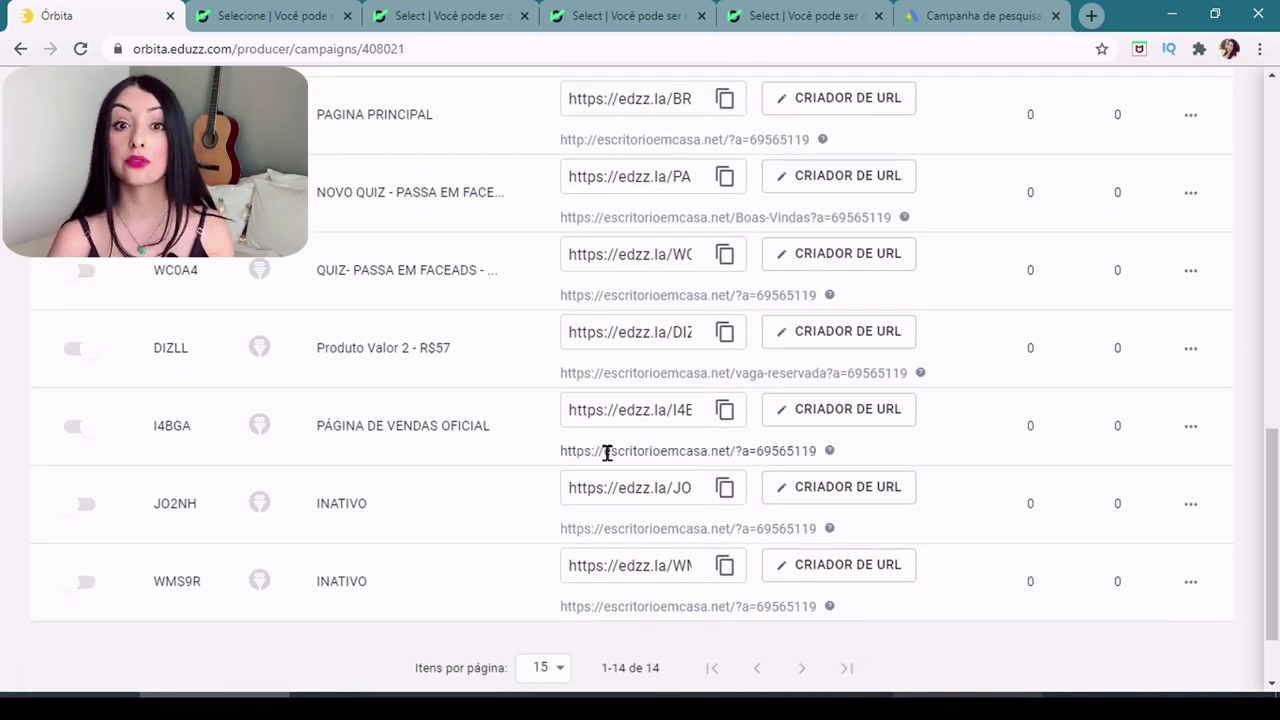
pyautogui.click(725, 412)
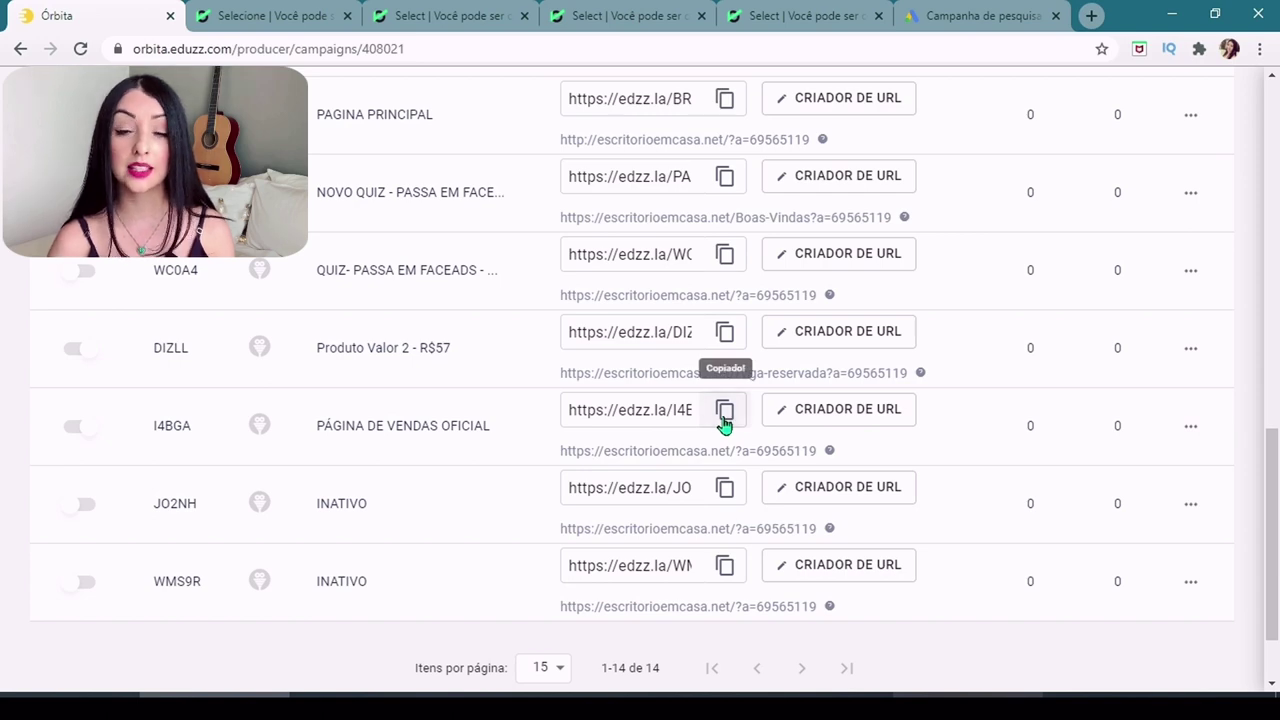
# Step: Load the copied promotion link in a new browser tab to reach the product's sales page
pyautogui.click(1091, 16)
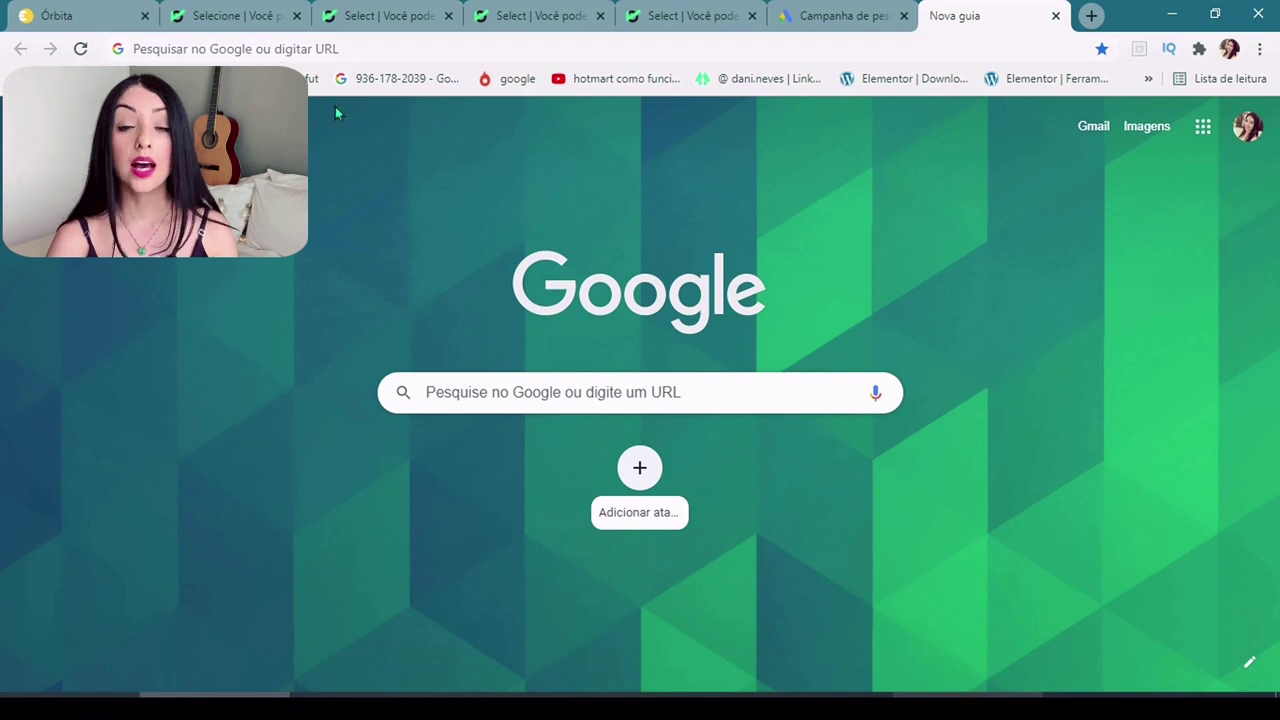
pyautogui.click(440, 48)
pyautogui.hotkey('ctrl', 'v')
pyautogui.press('Return')
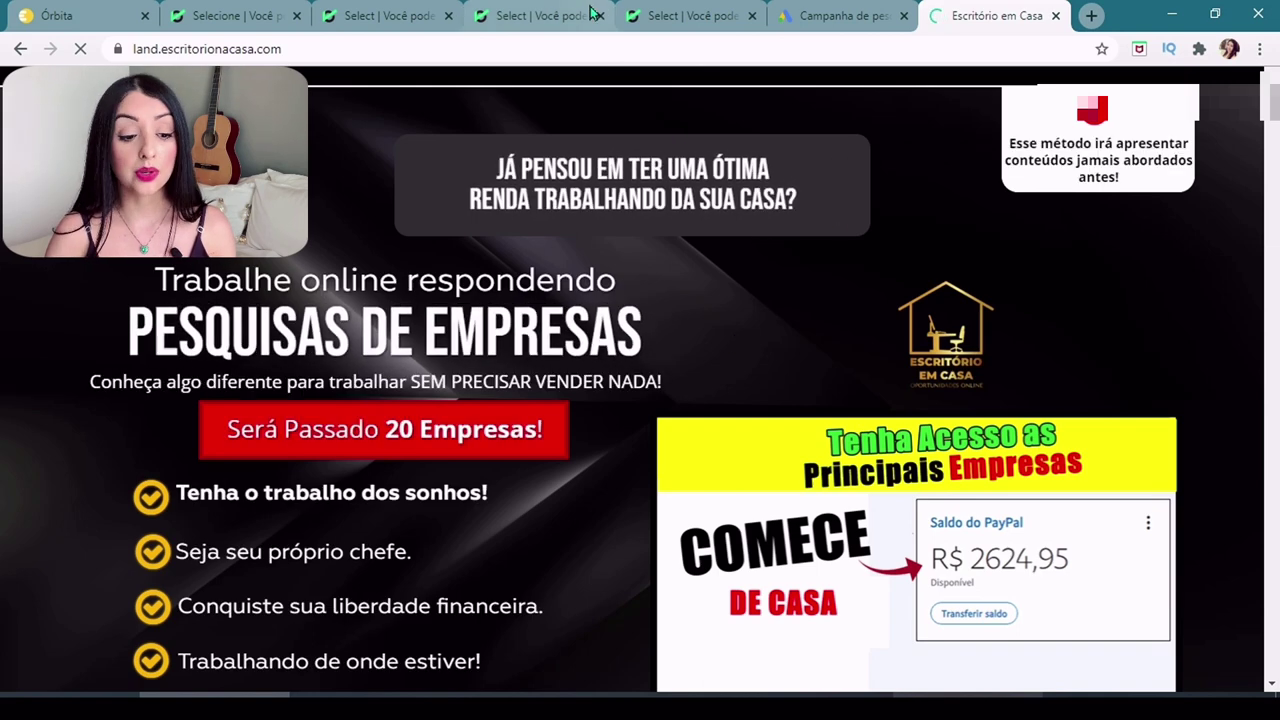
# Step: Copy the sales page's web address, land.escritorionacasa.com
pyautogui.click(580, 55)
pyautogui.hotkey('ctrl', 'c')
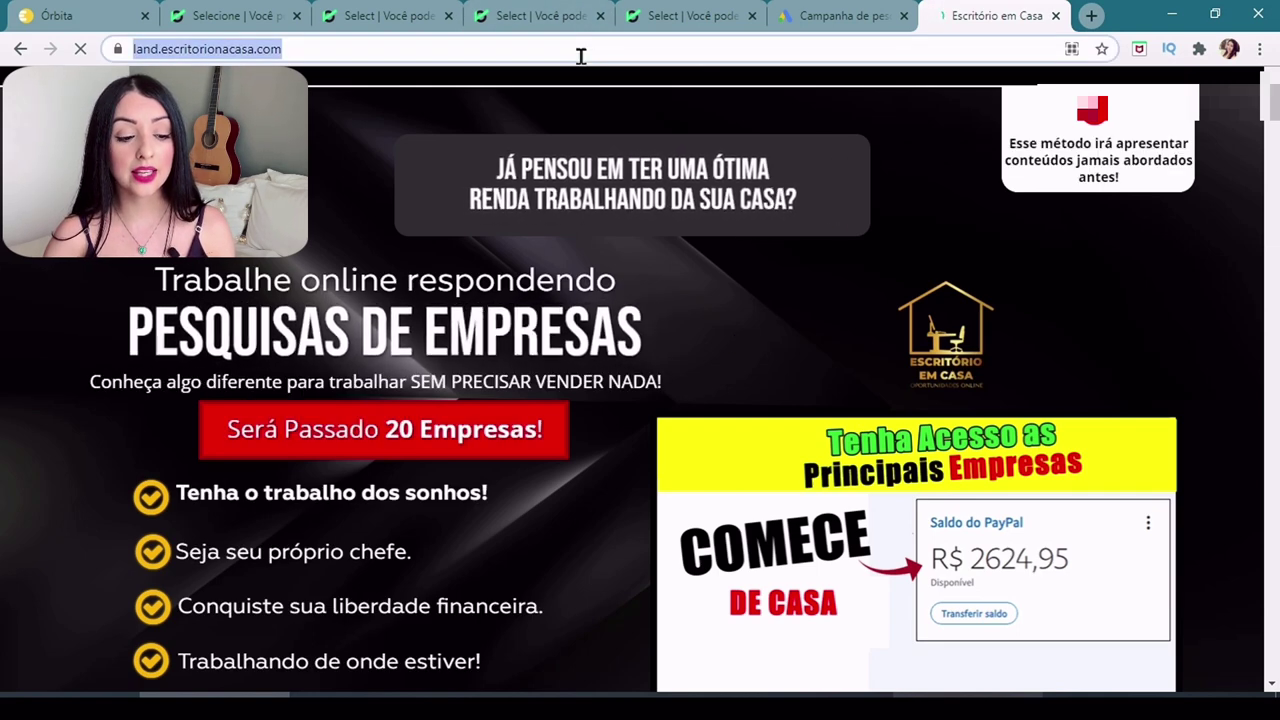
pyautogui.rightClick(580, 56)
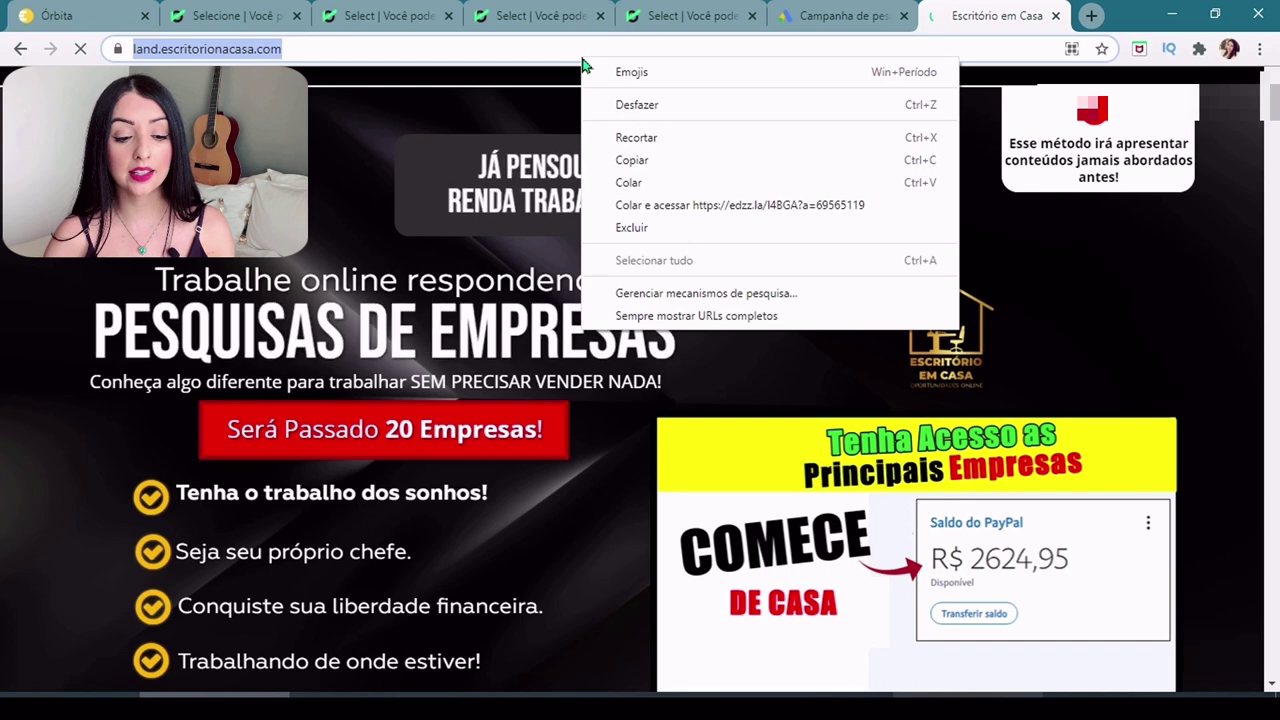
pyautogui.click(666, 166)
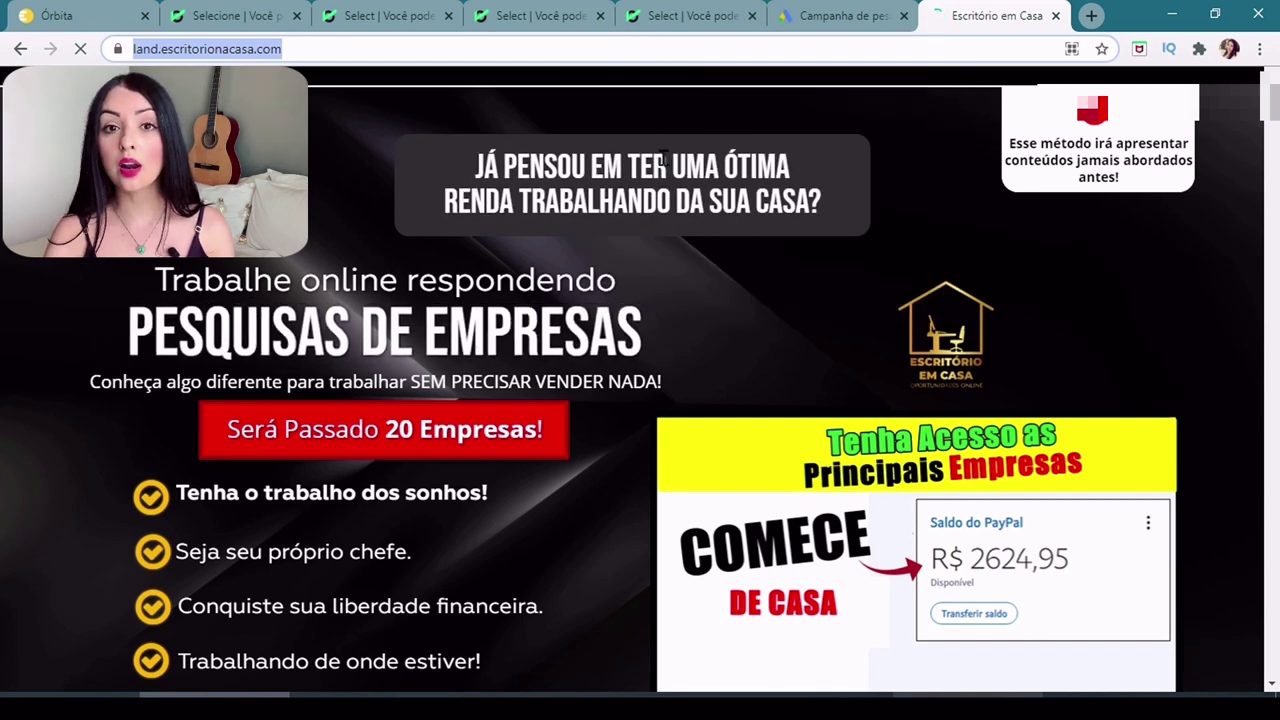
# Step: Switch to the Google Ads campaign draft and change its ad creation from responsive search ads back to text ads
pyautogui.hotkey('ctrl', 'shift', 'Tab')
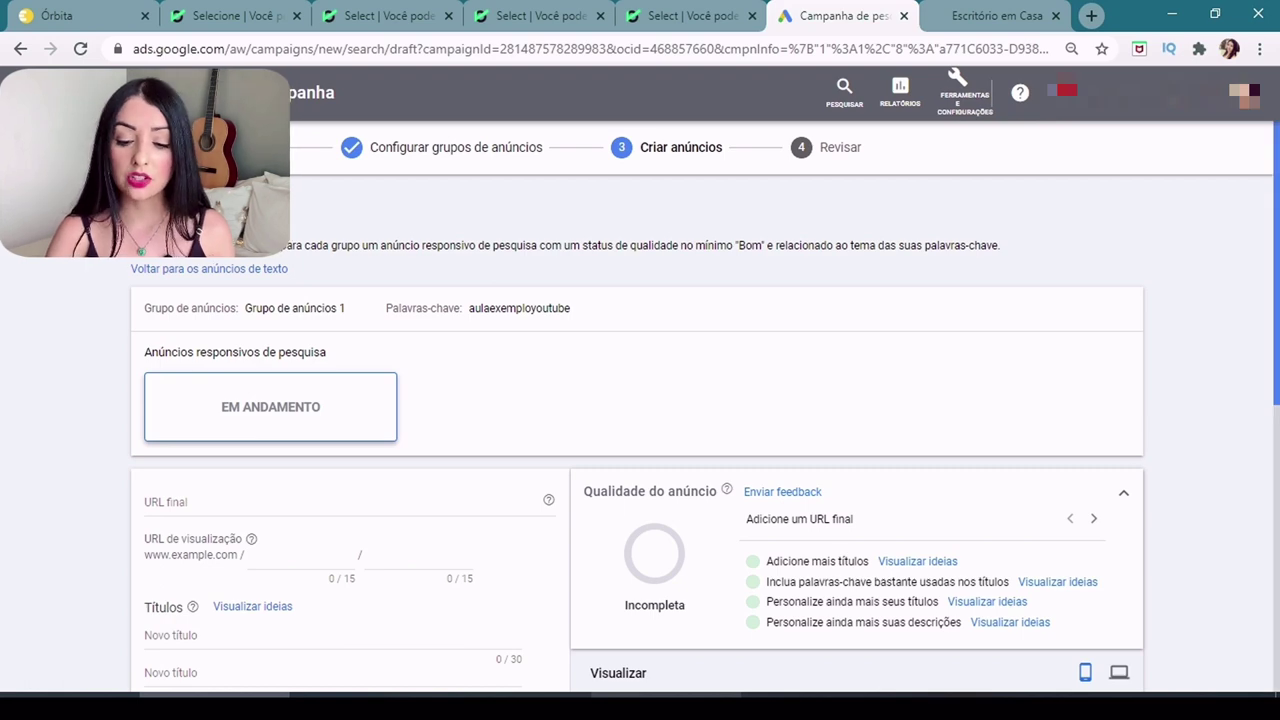
pyautogui.scroll(-4, 640, 420)
pyautogui.scroll(4, 640, 420)
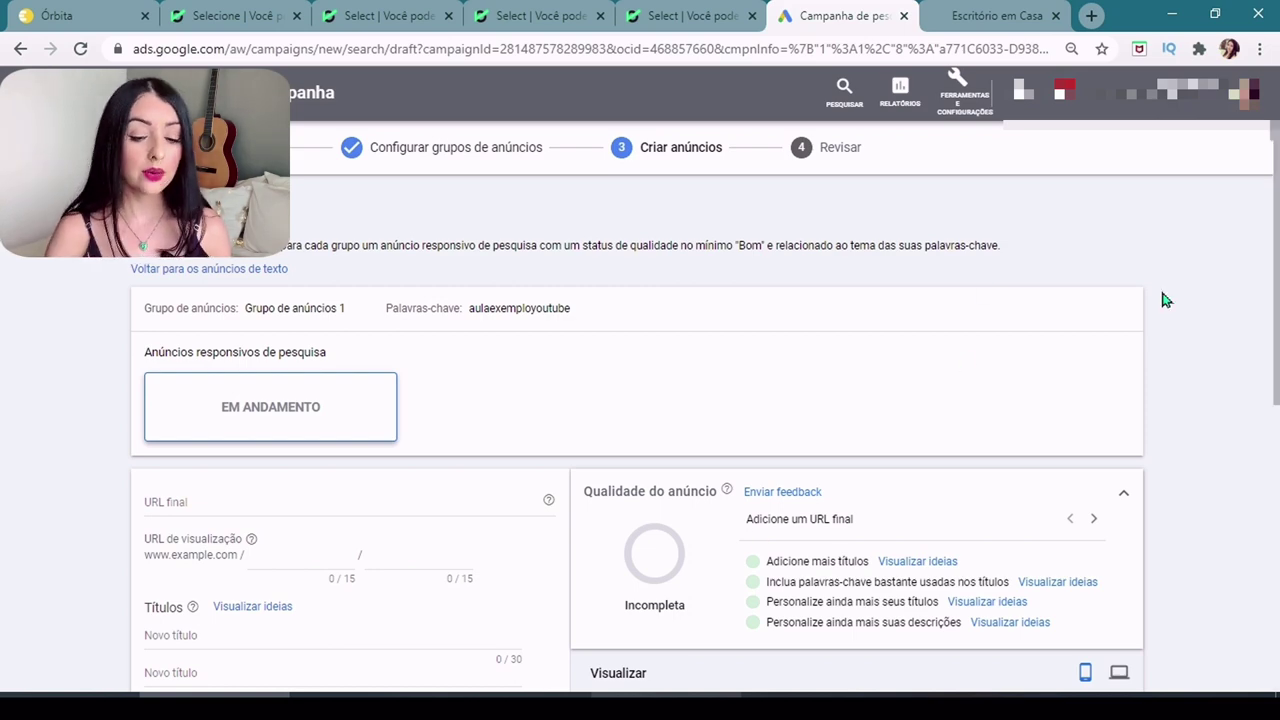
pyautogui.scroll(-3, 1163, 300)
pyautogui.scroll(3, 1163, 300)
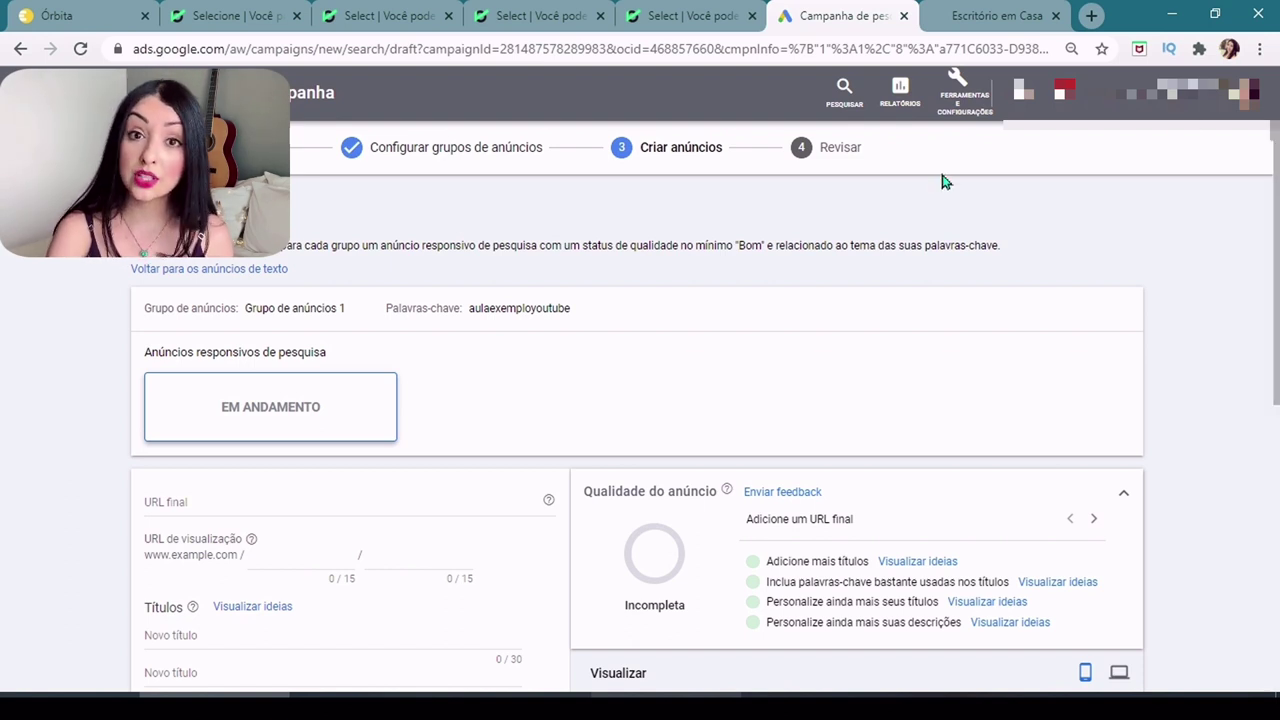
pyautogui.click(212, 270)
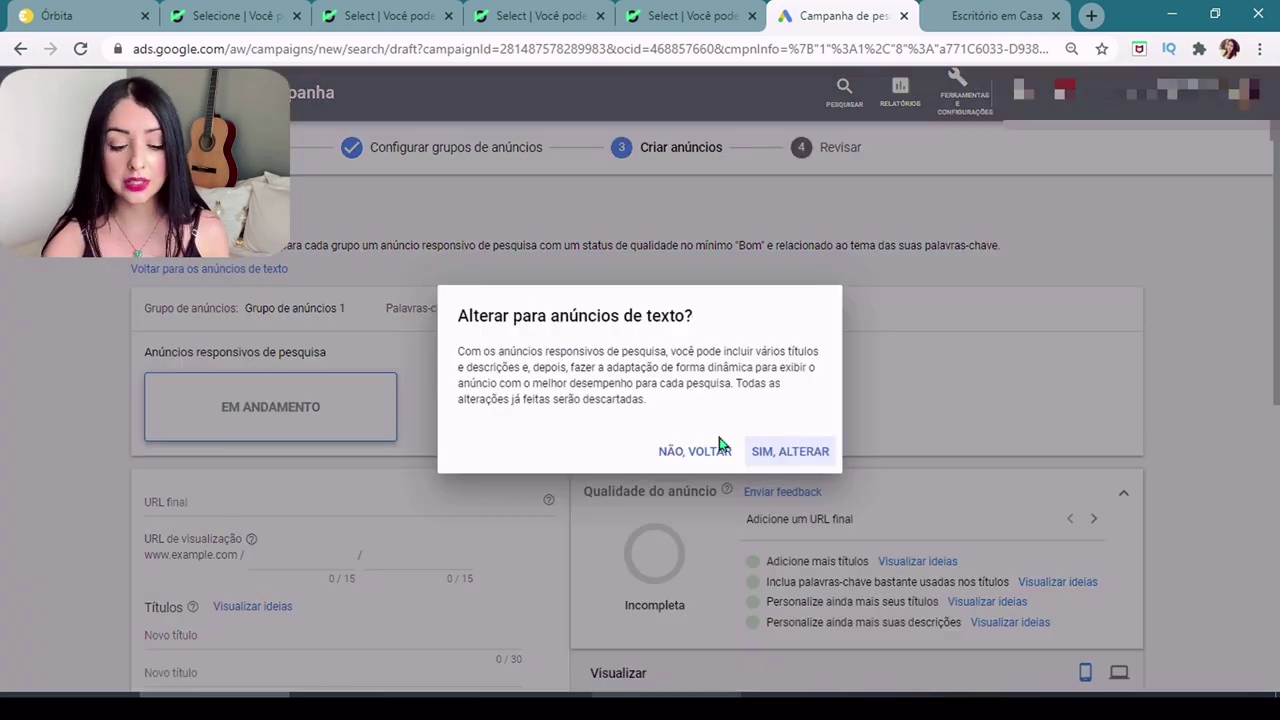
pyautogui.click(790, 456)
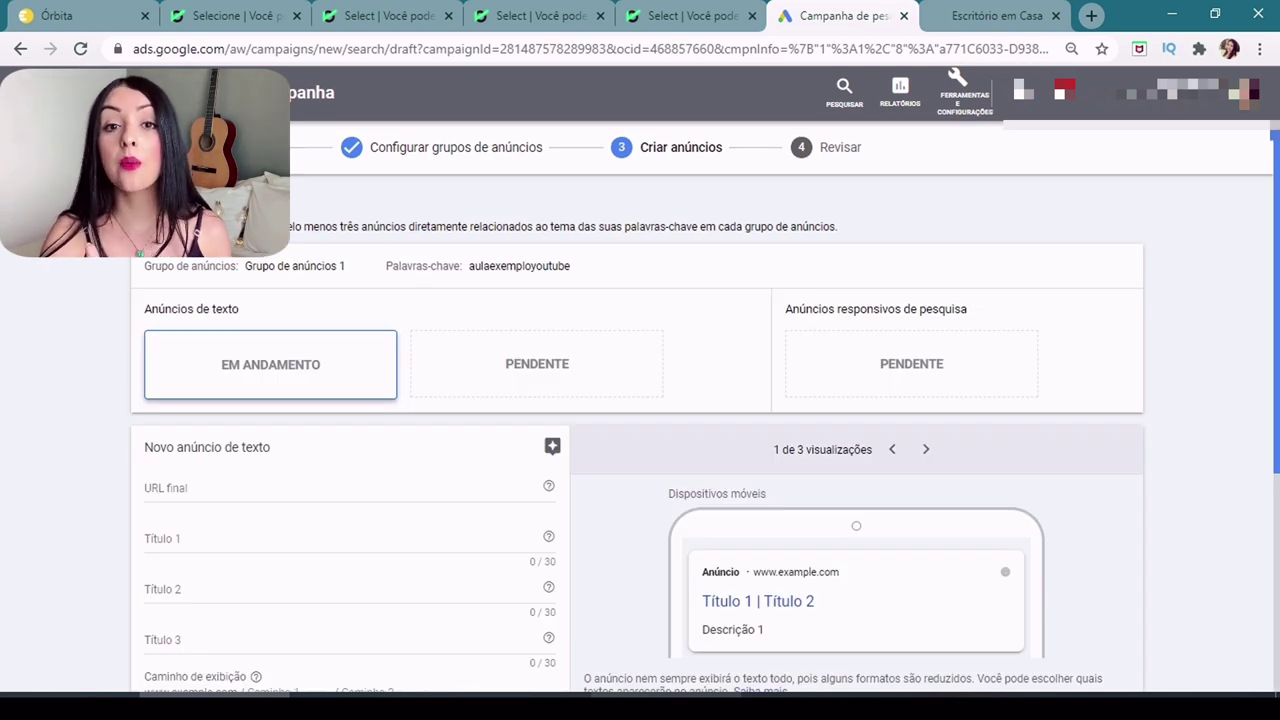
pyautogui.scroll(-1, 640, 450)
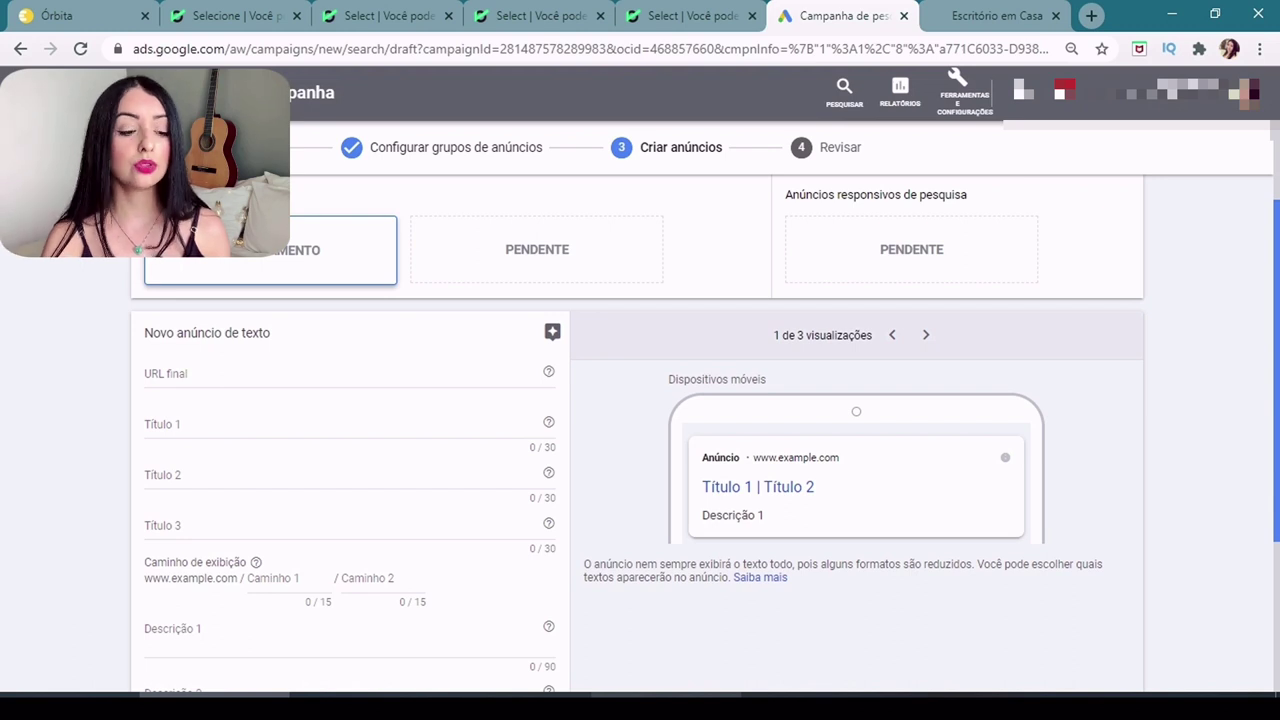
pyautogui.click(254, 377)
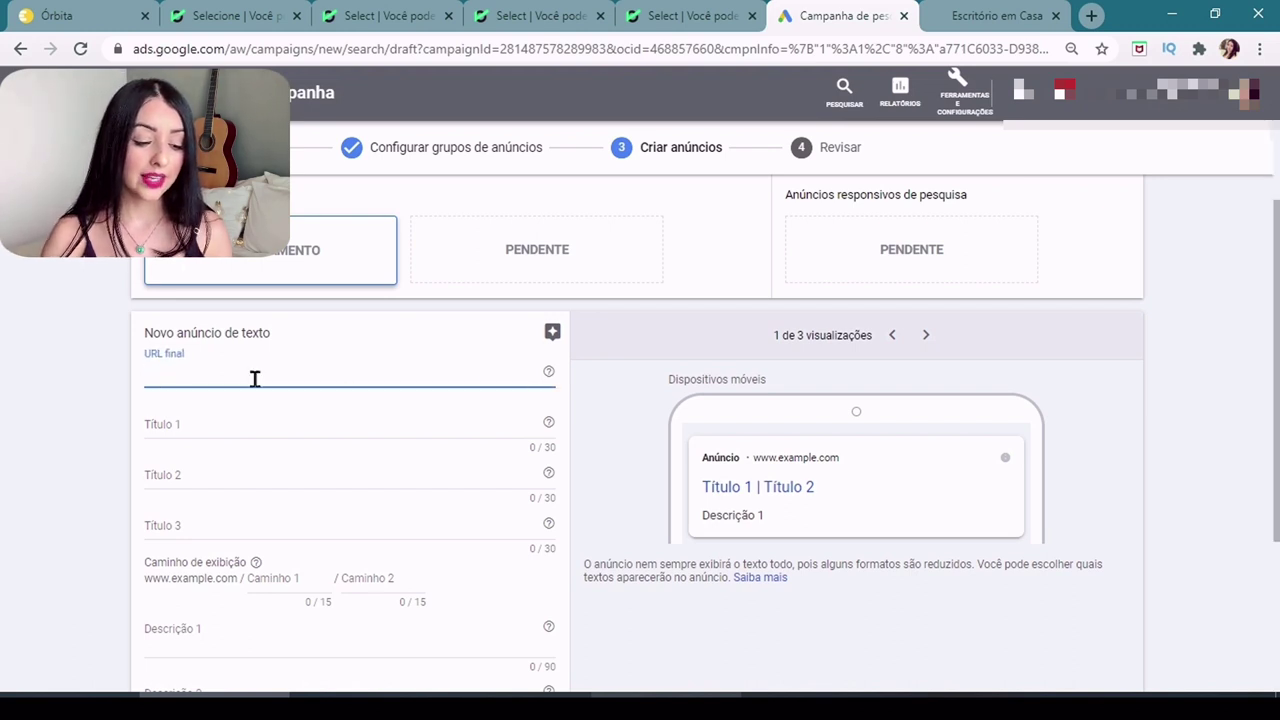
pyautogui.rightClick(255, 378)
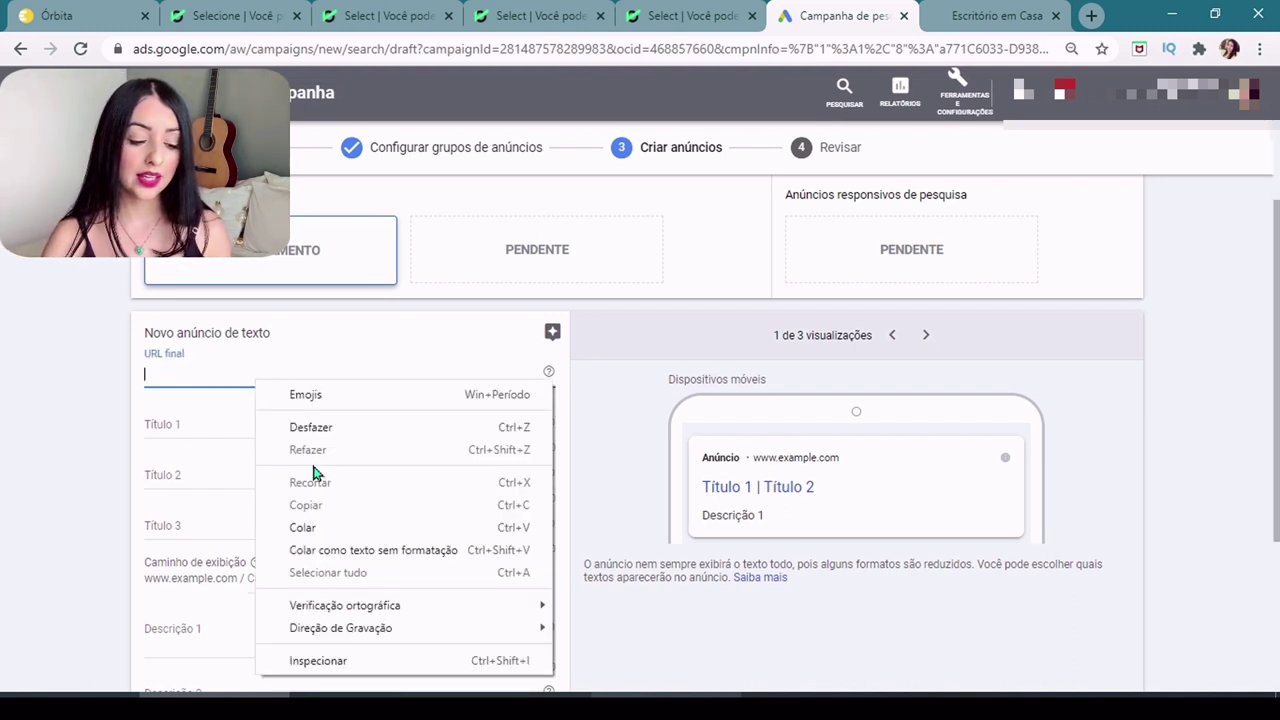
pyautogui.click(316, 527)
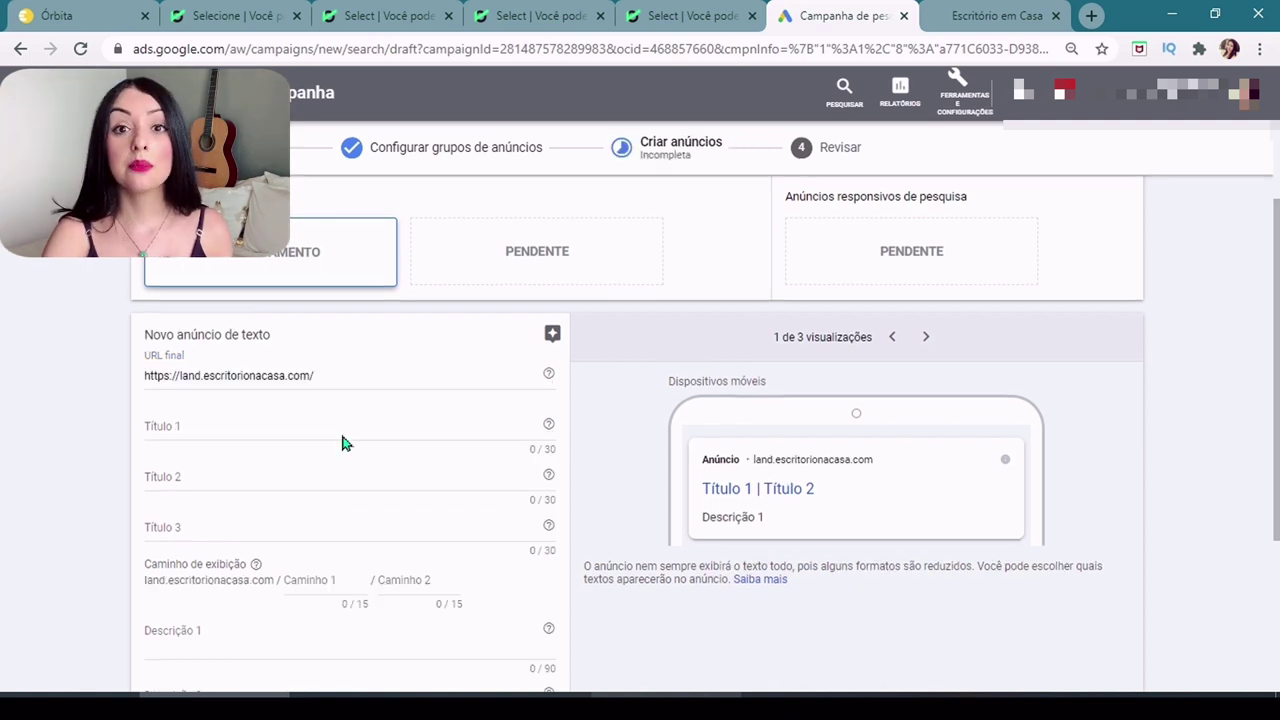
# Step: Expand the URL options of the new text ad, leaving its titles and descriptions empty
pyautogui.click(345, 438)
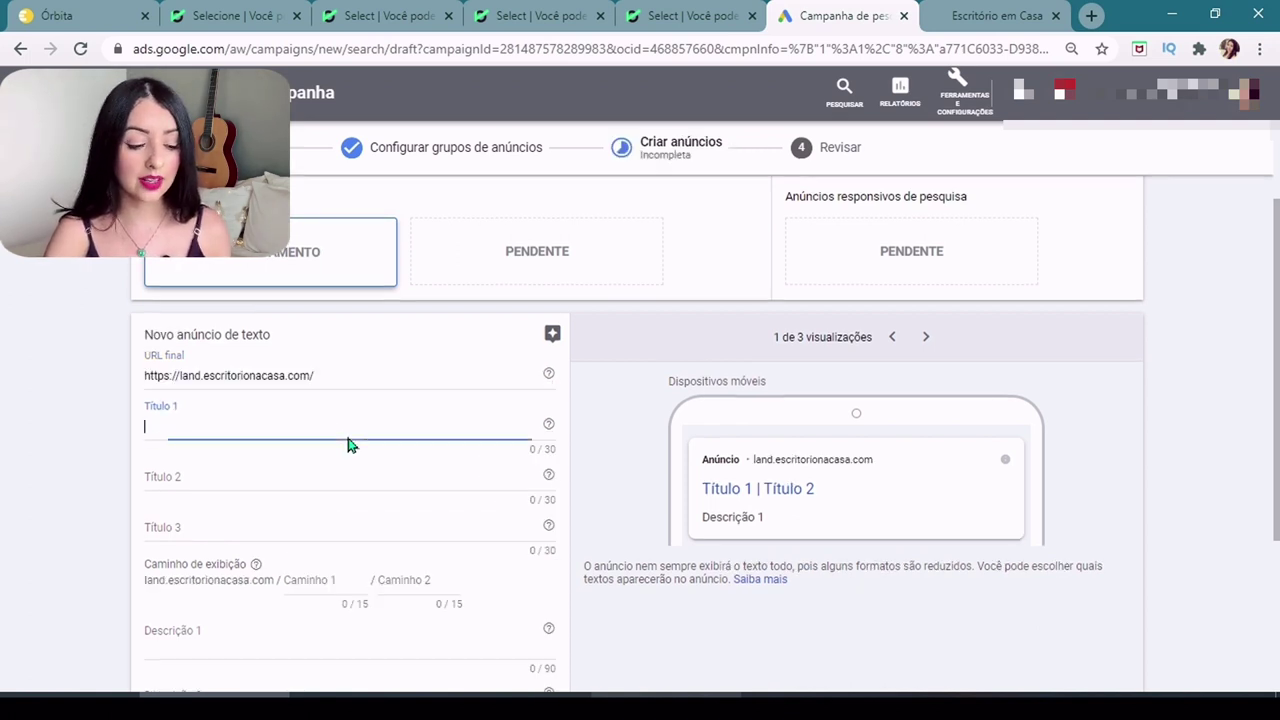
pyautogui.click(352, 465)
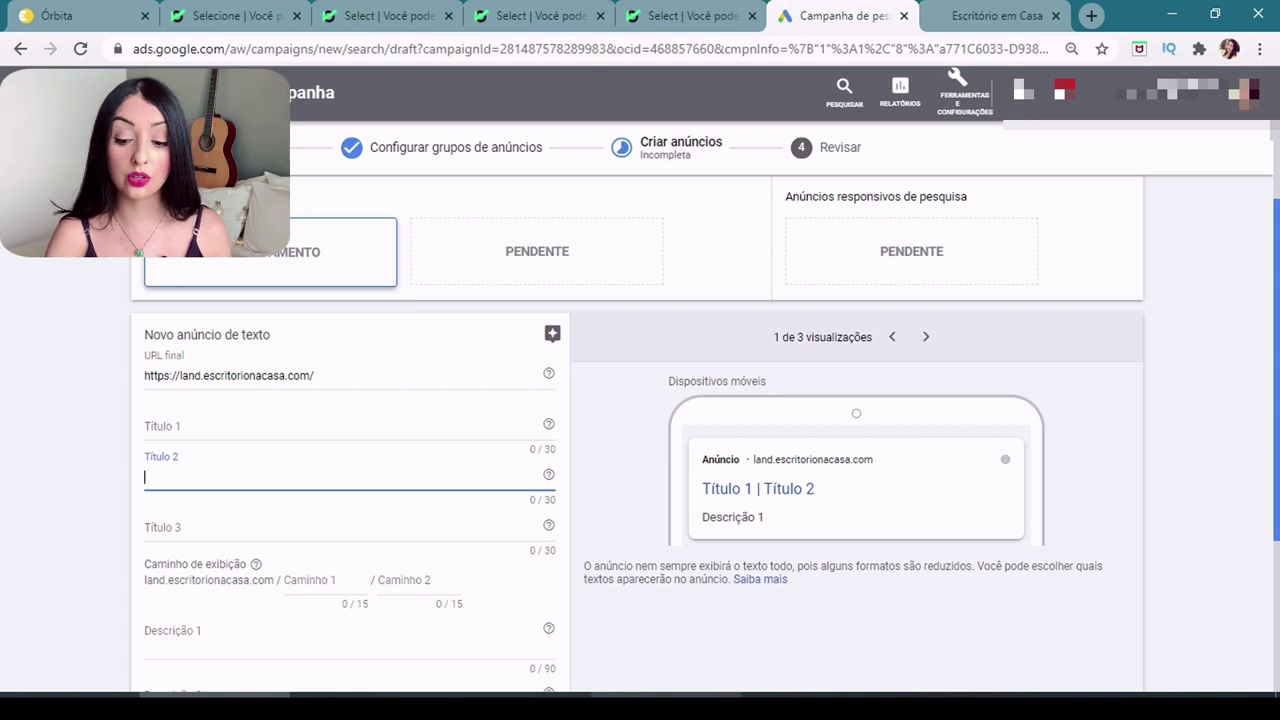
pyautogui.scroll(-3, 323, 443)
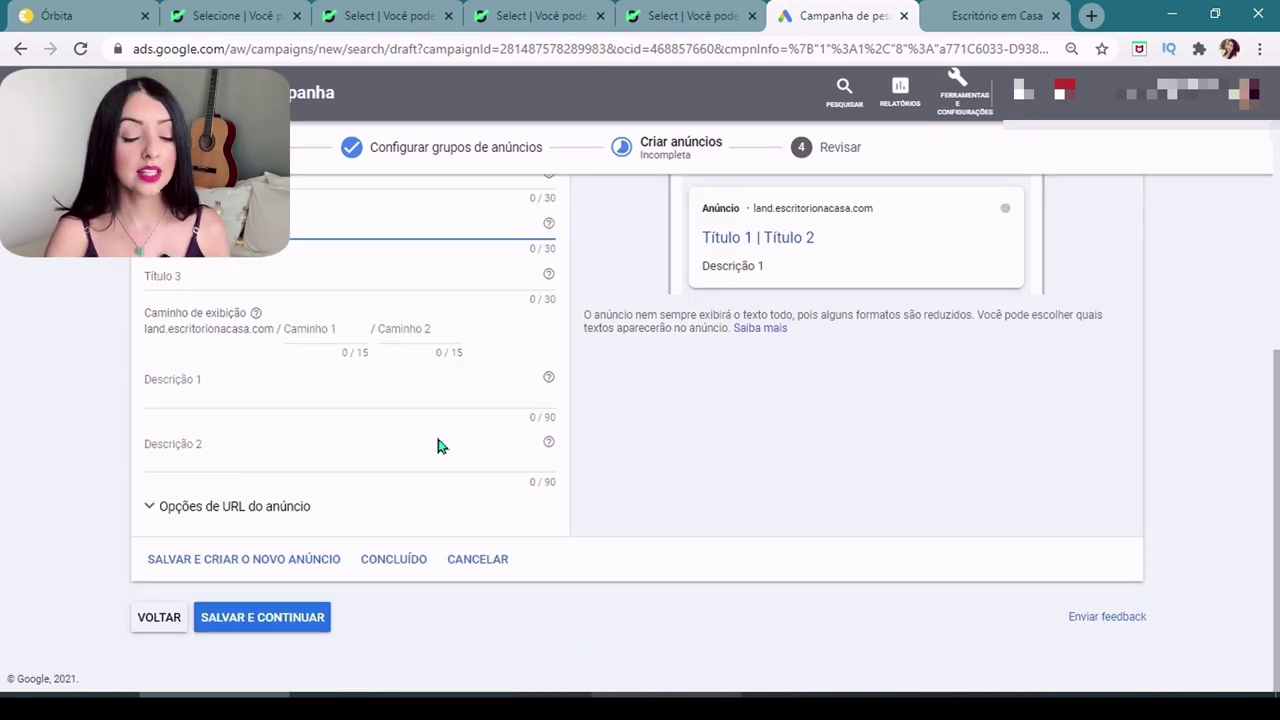
pyautogui.click(248, 512)
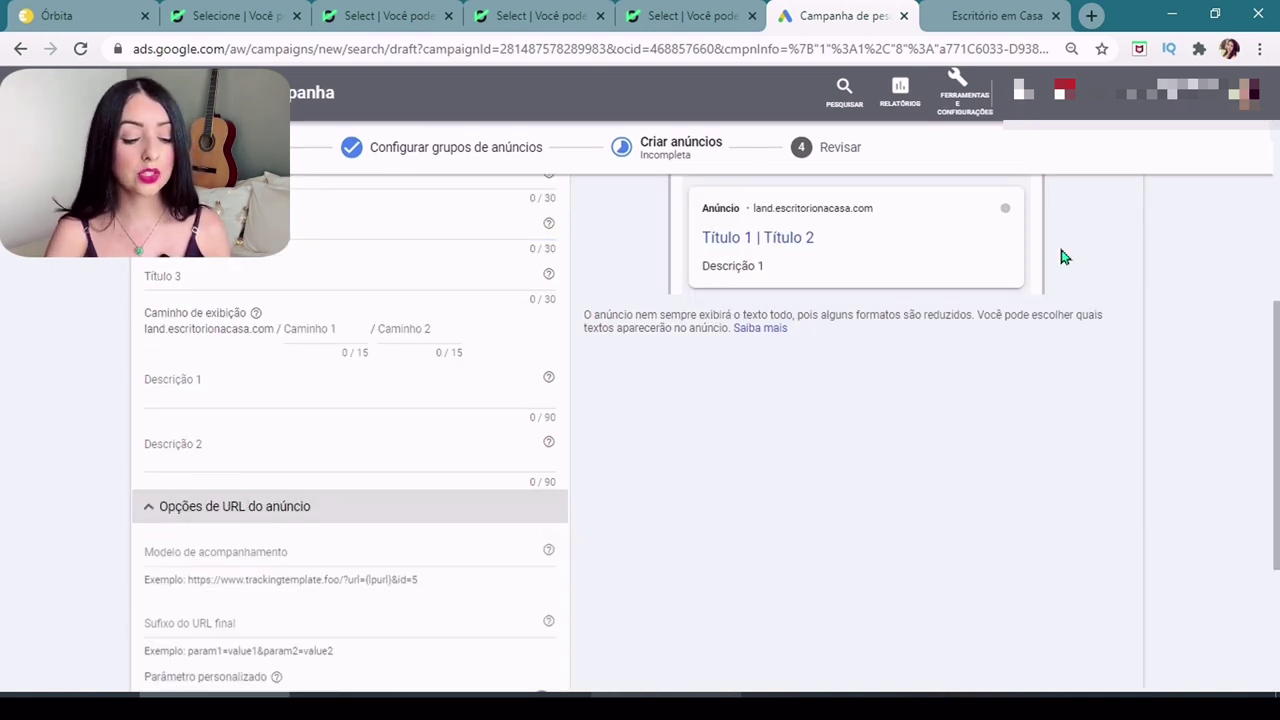
pyautogui.scroll(-2, 260, 469)
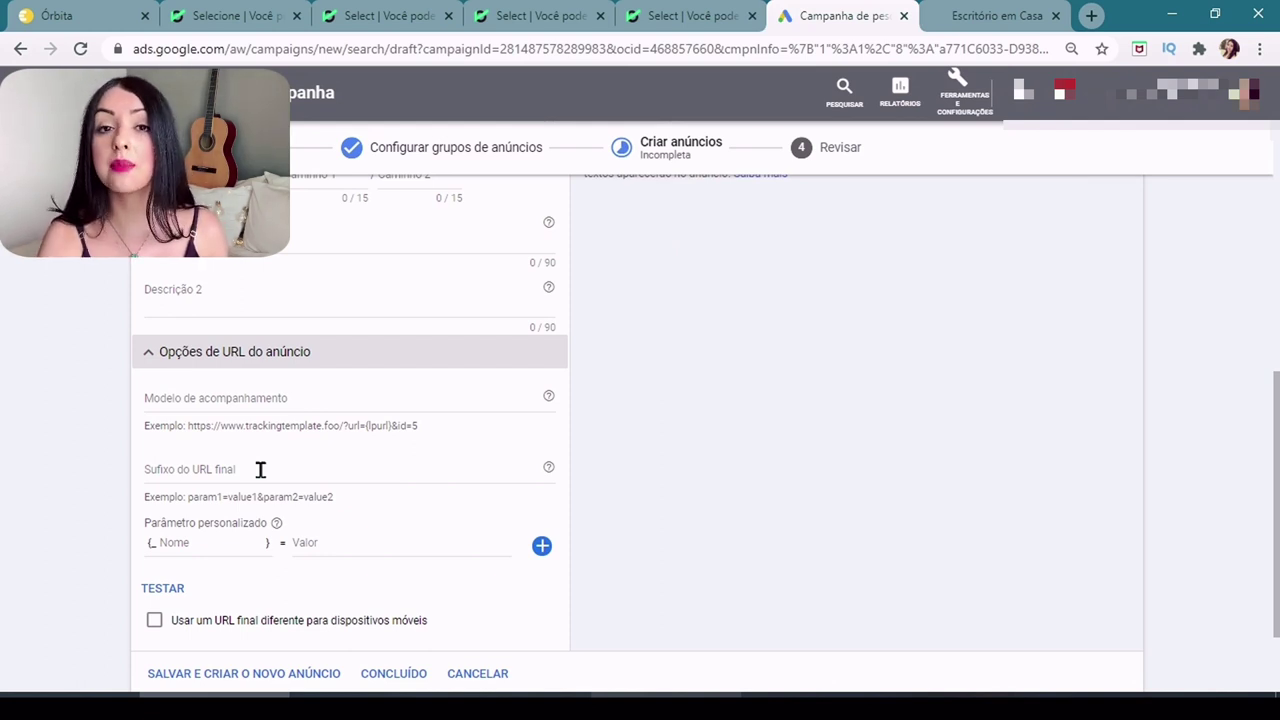
pyautogui.click(250, 351)
pyautogui.click(250, 510)
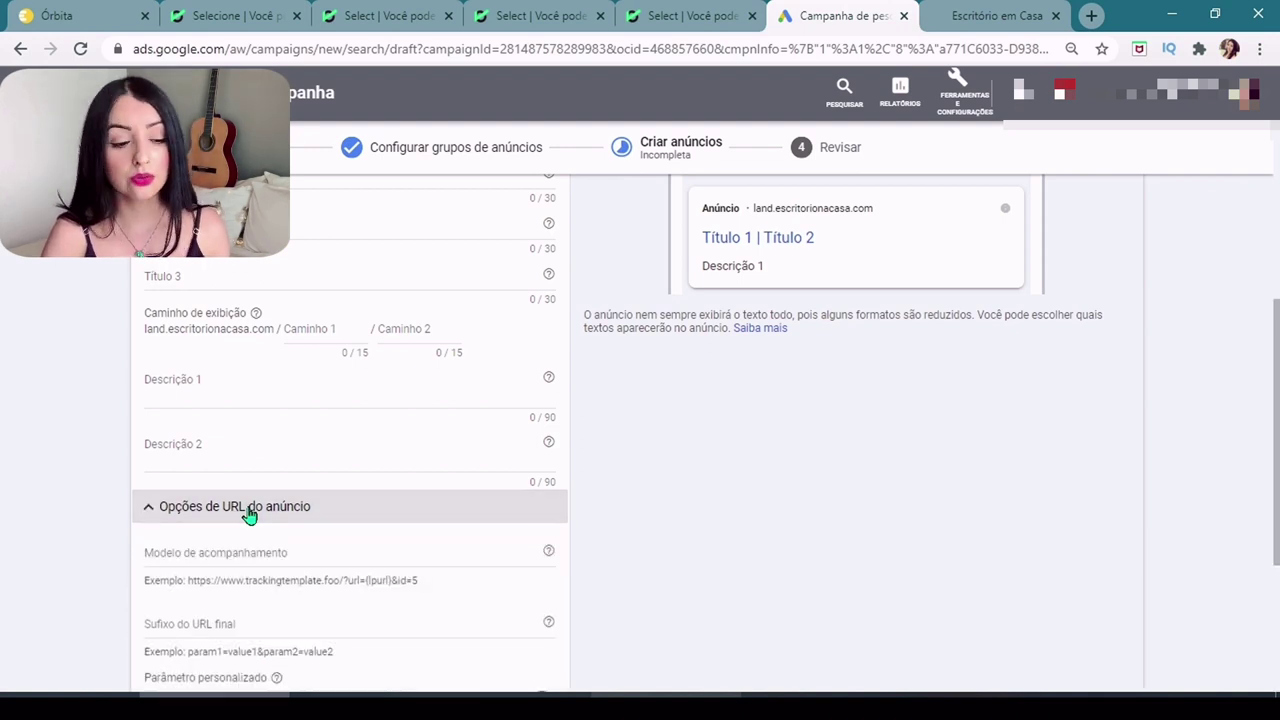
# Step: Copy the PÁGINA DE VENDAS OFICIAL promotion link from Órbita into the ad's tracking template, and save the ad to continue
pyautogui.click(248, 546)
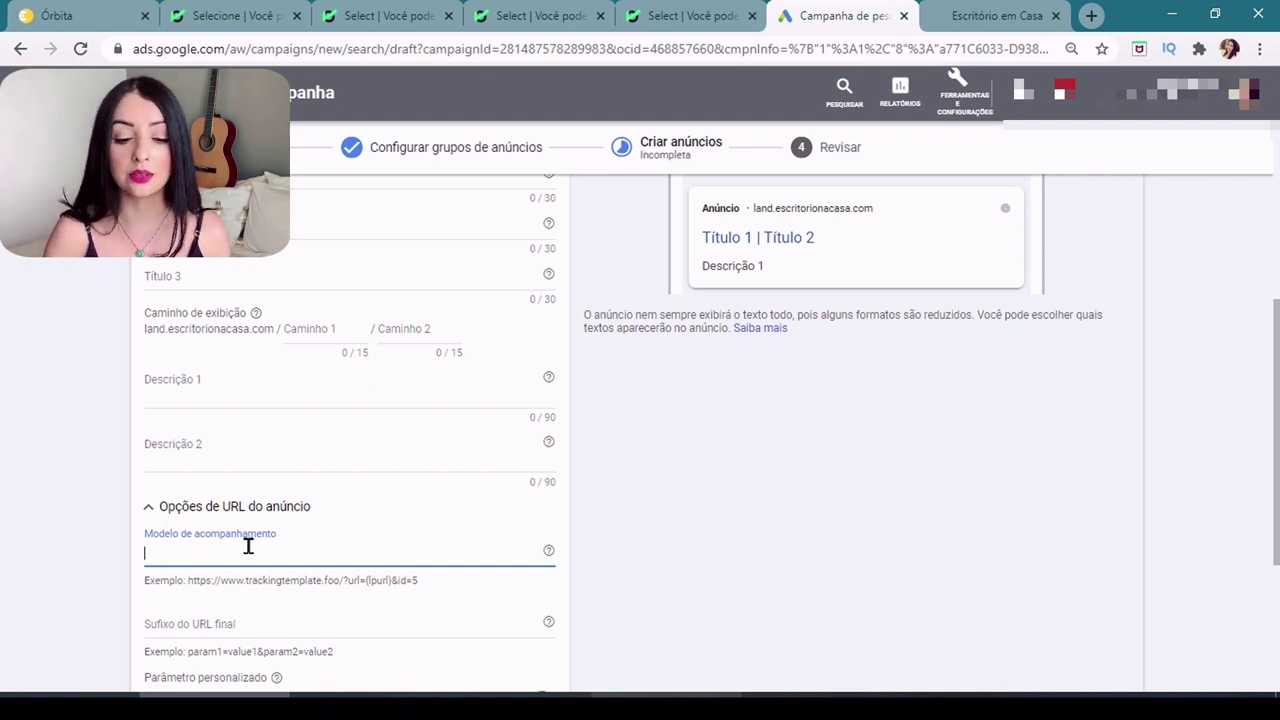
pyautogui.click(141, 10)
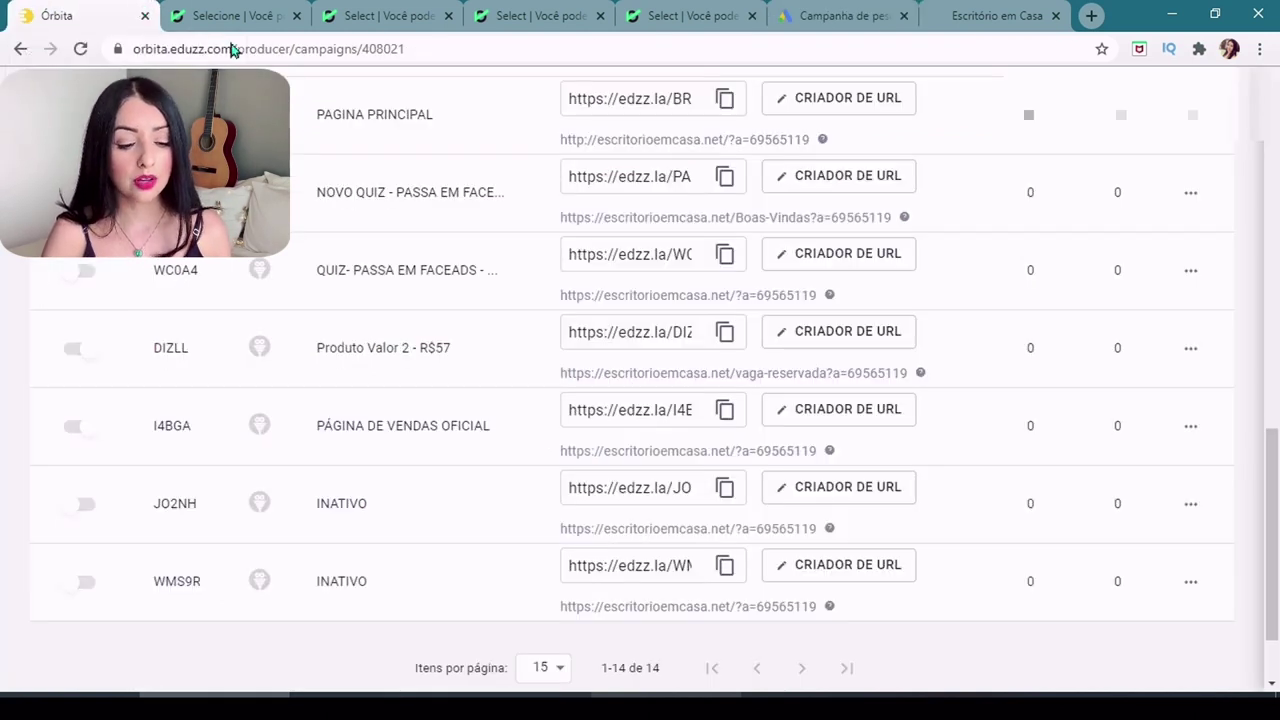
pyautogui.click(725, 412)
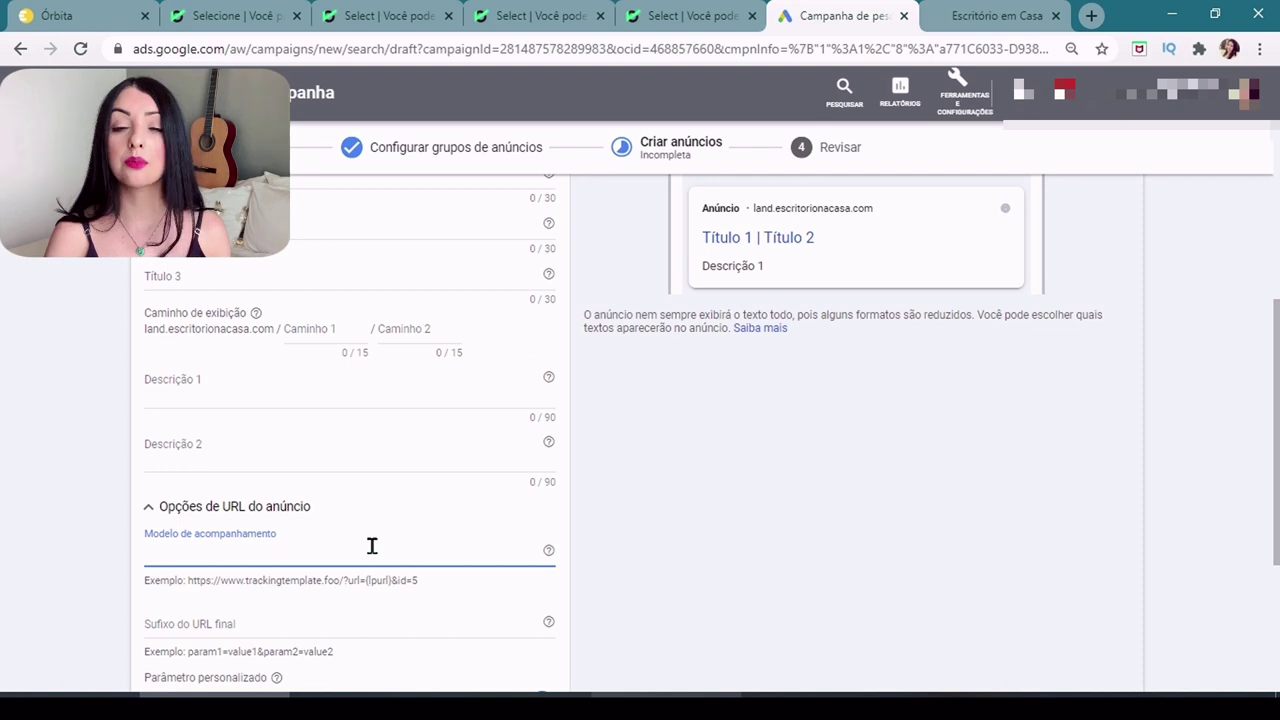
pyautogui.hotkey('ctrl', 'v')
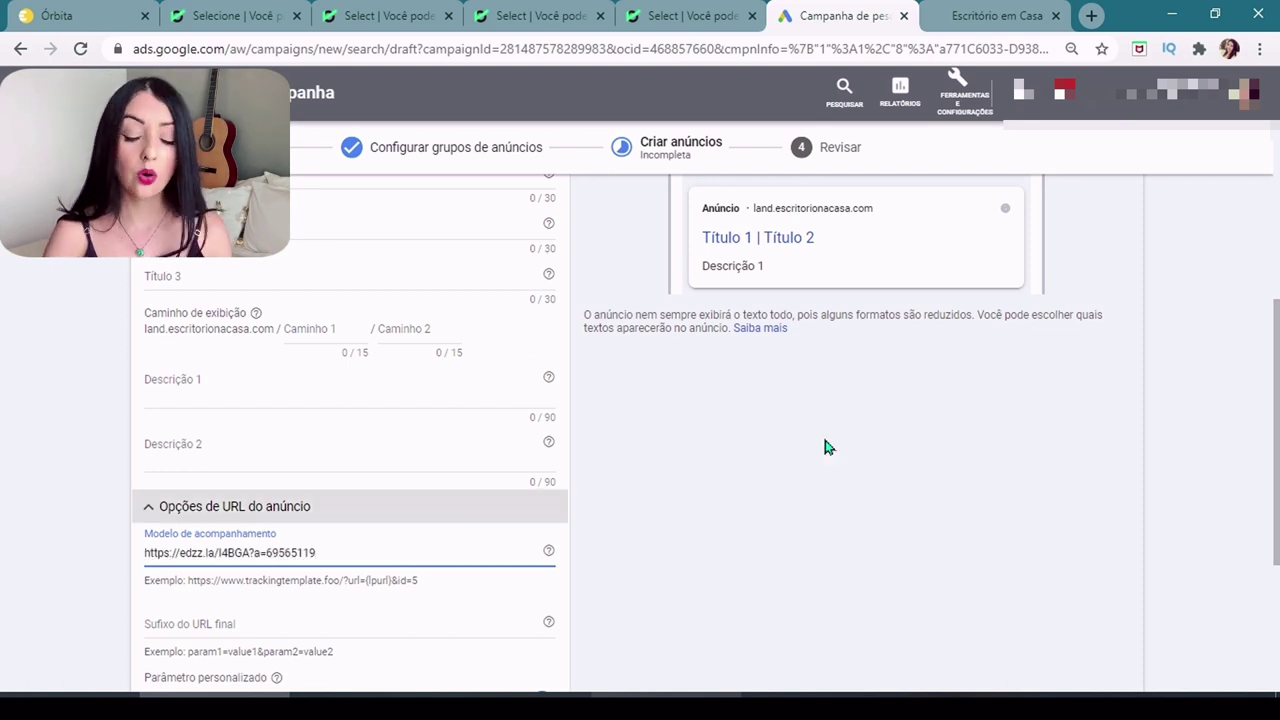
pyautogui.scroll(-3, 945, 443)
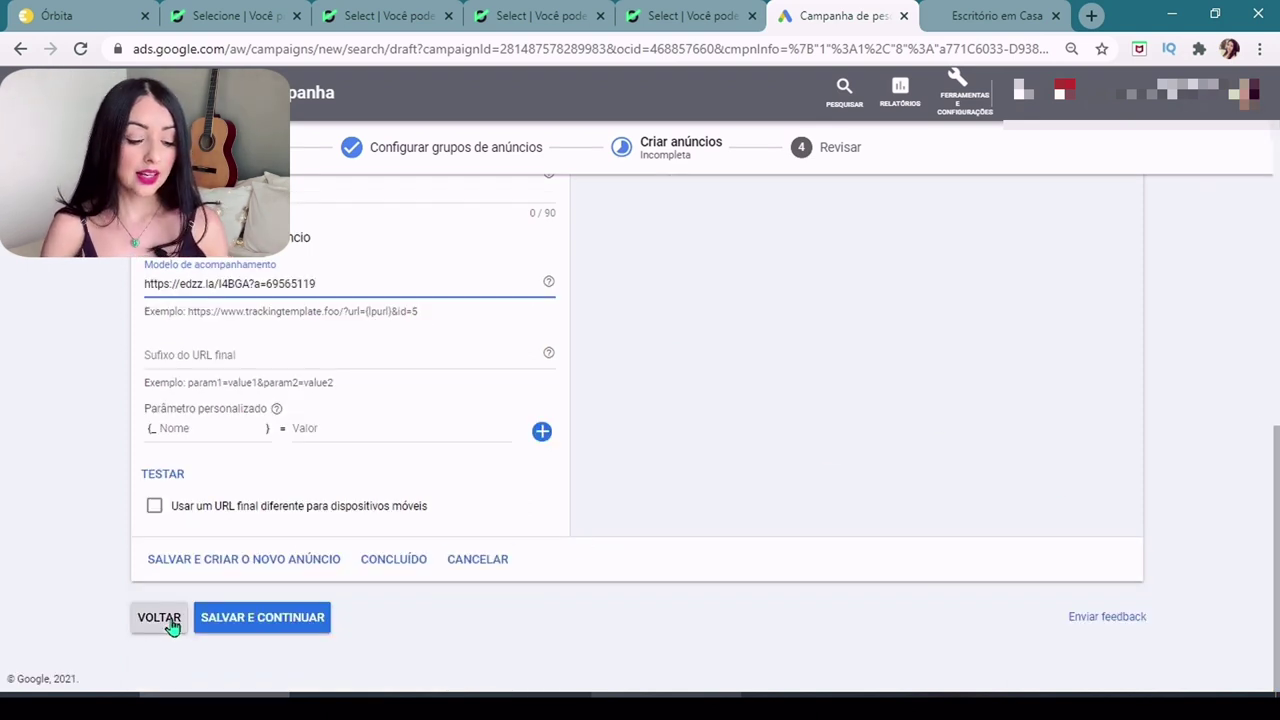
pyautogui.click(222, 627)
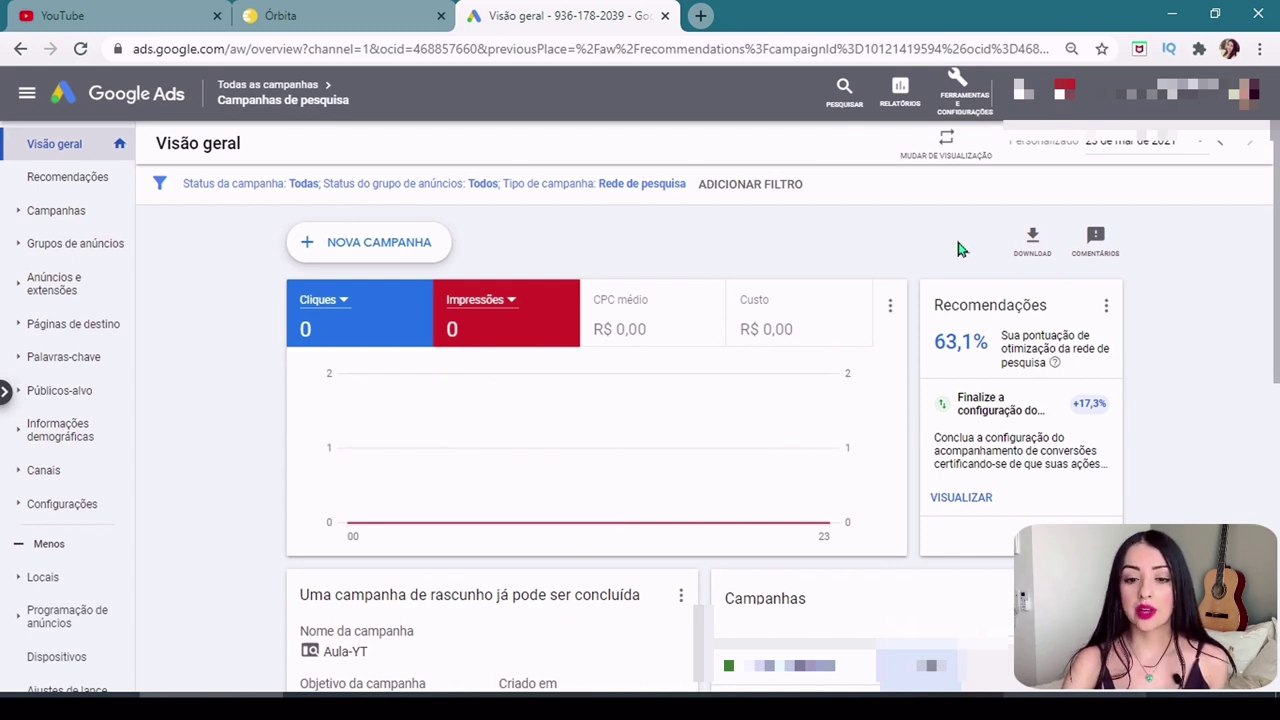
# Step: Start a new website conversion action from the account's conversion measurement page
pyautogui.click(964, 98)
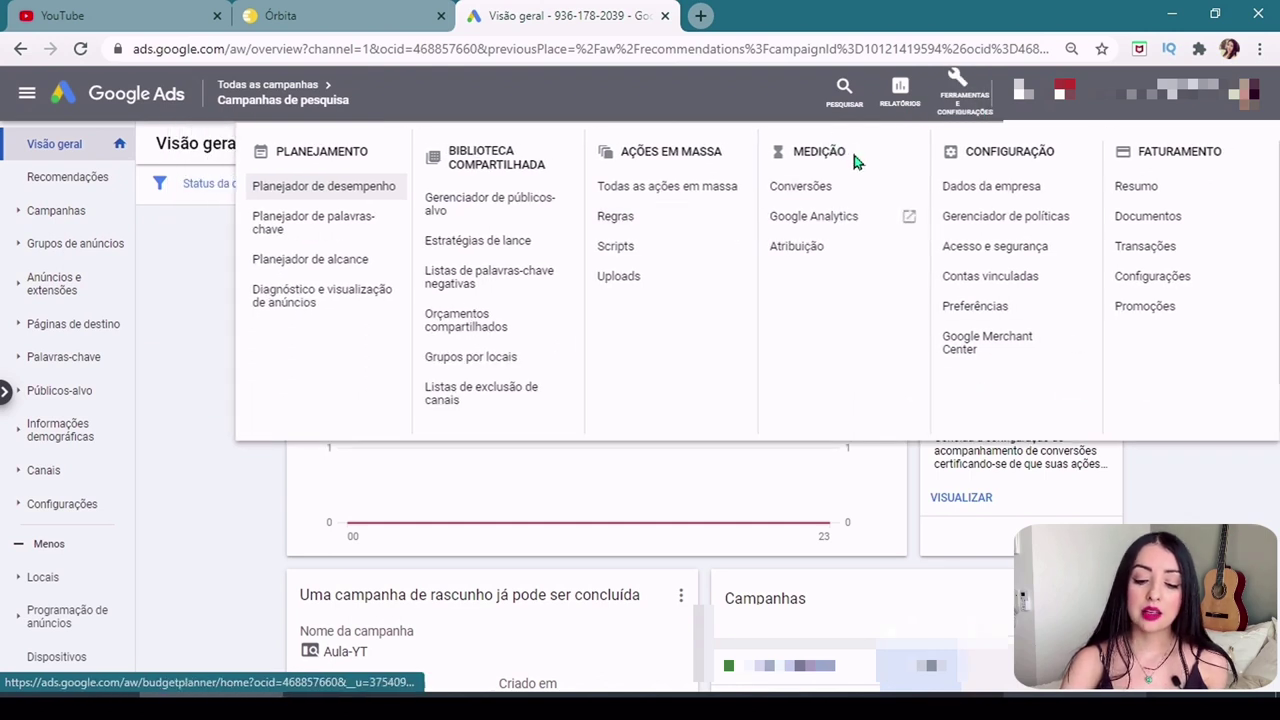
pyautogui.click(818, 192)
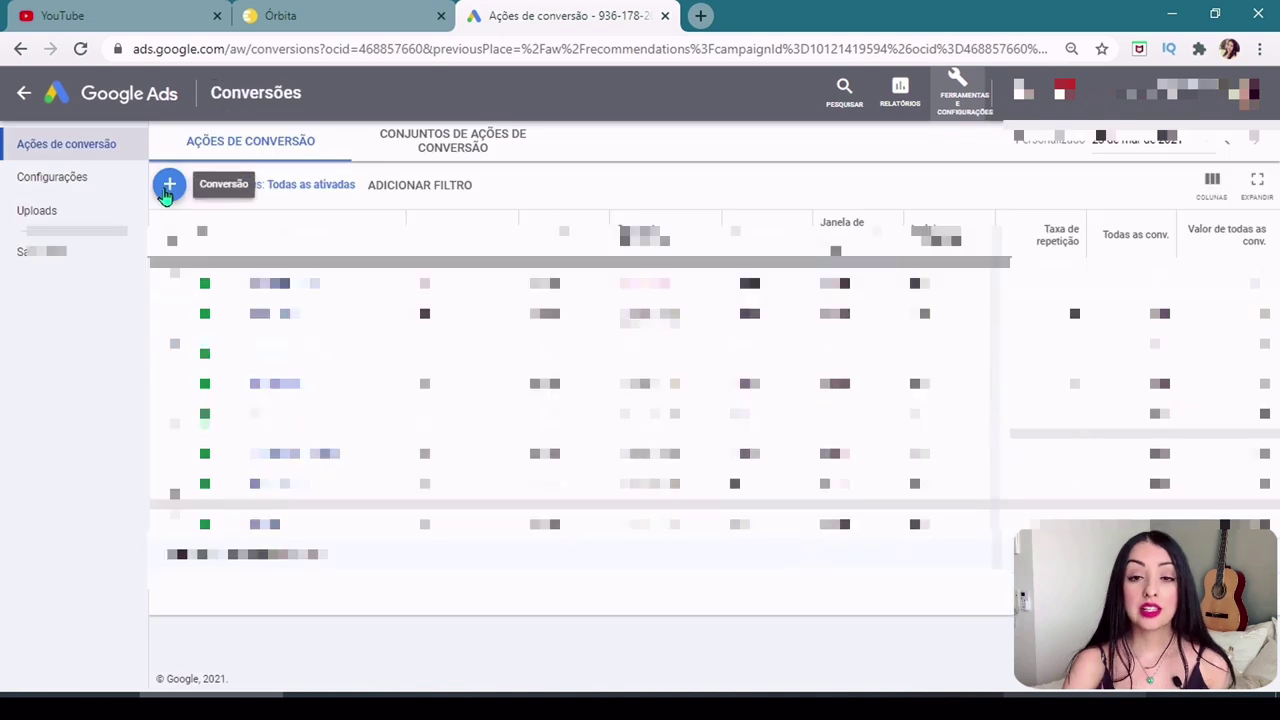
pyautogui.click(168, 186)
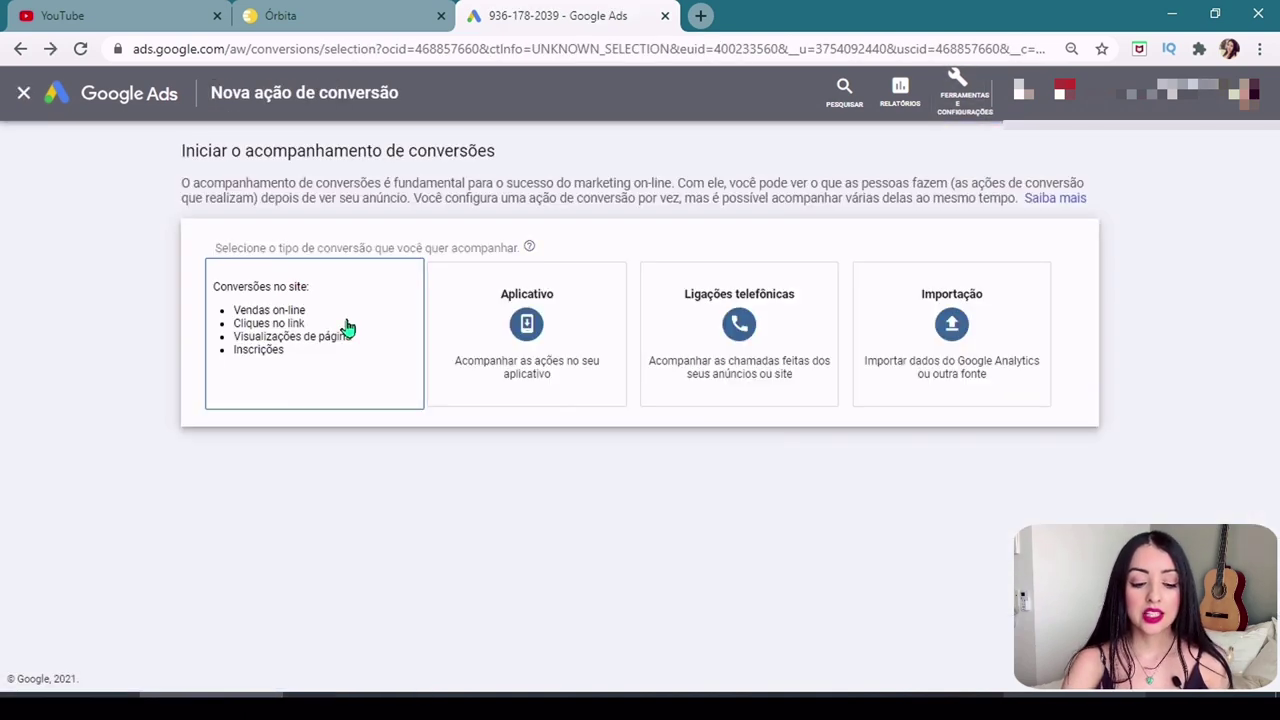
pyautogui.click(348, 326)
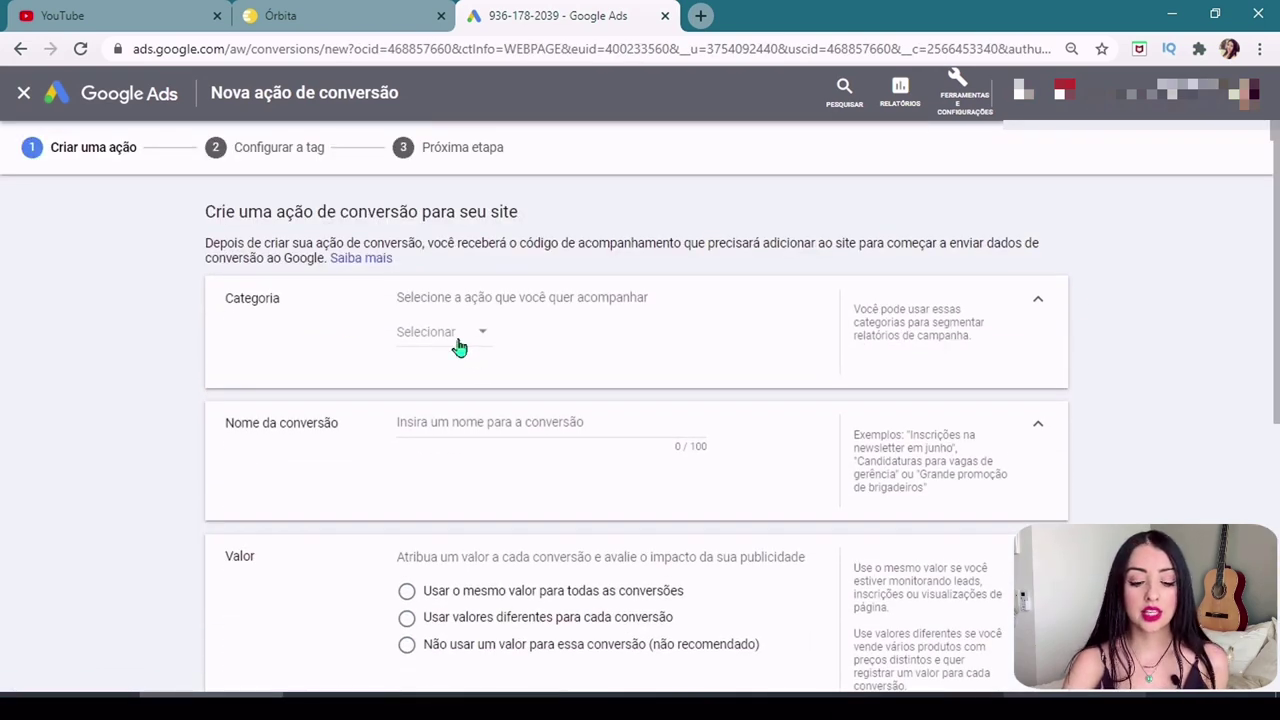
# Step: Set the conversion's category to Compra and name it Escritório Em Casa
pyautogui.click(458, 346)
pyautogui.click(463, 385)
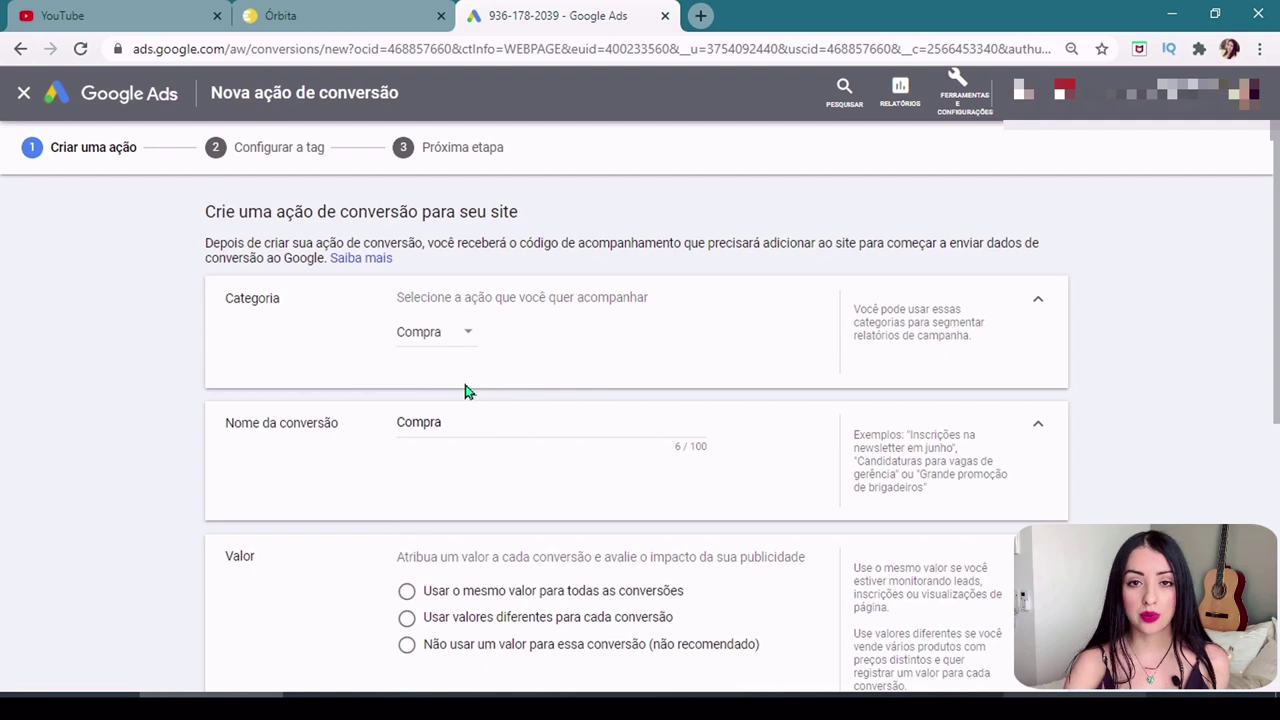
pyautogui.scroll(-1, 600, 321)
pyautogui.doubleClick(591, 306)
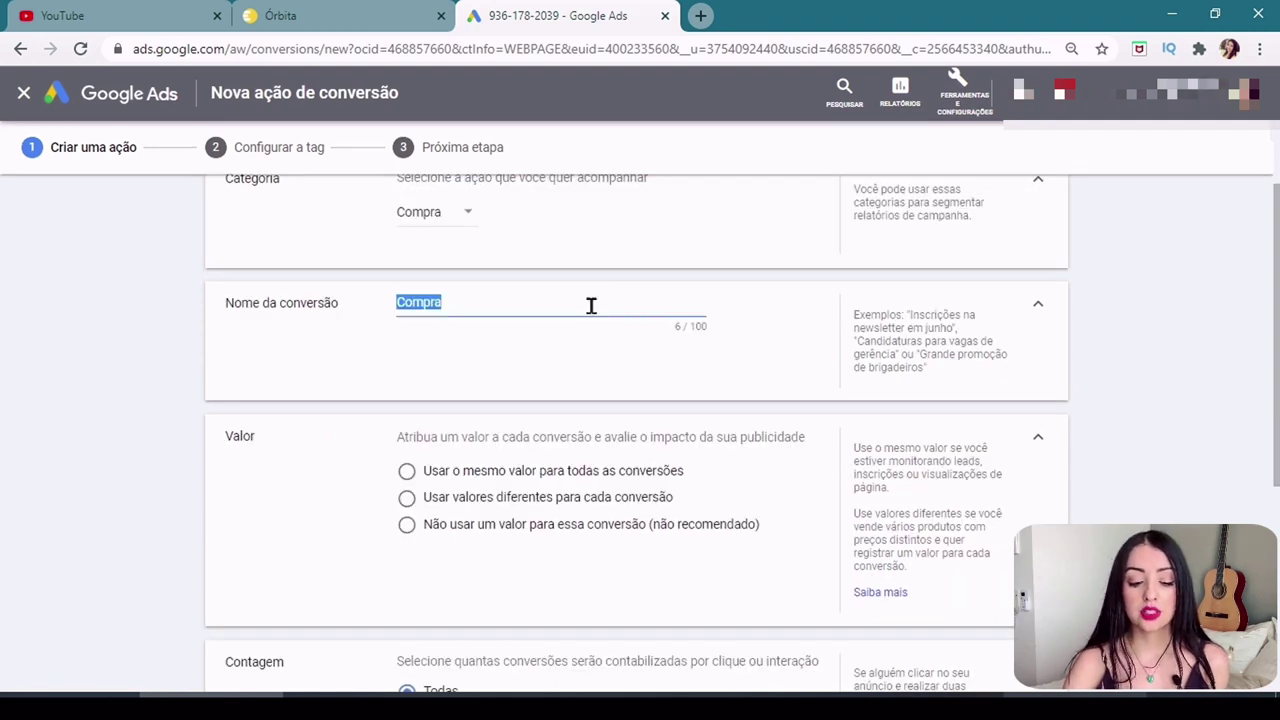
pyautogui.hotkey('ctrl', 'v')
# Step: Use the same value of R$ 113 for all conversions, and create the conversion action with counting on Todas
pyautogui.scroll(-1, 540, 318)
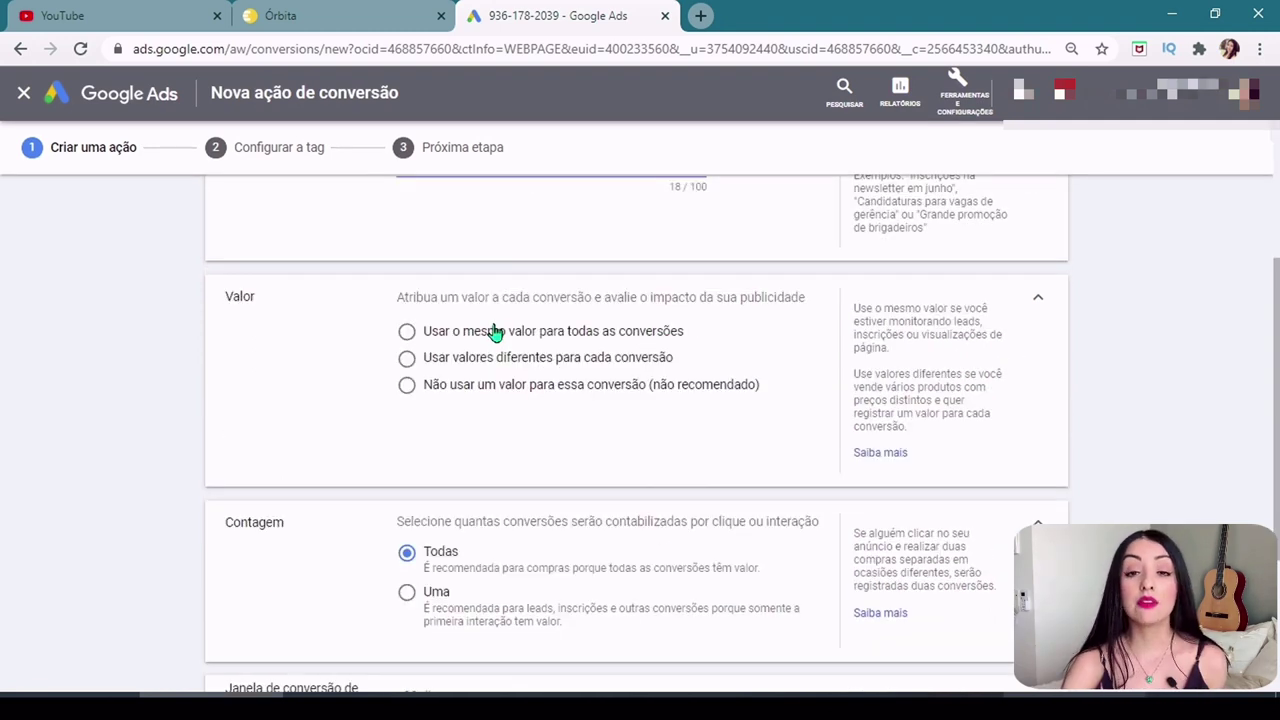
pyautogui.click(605, 340)
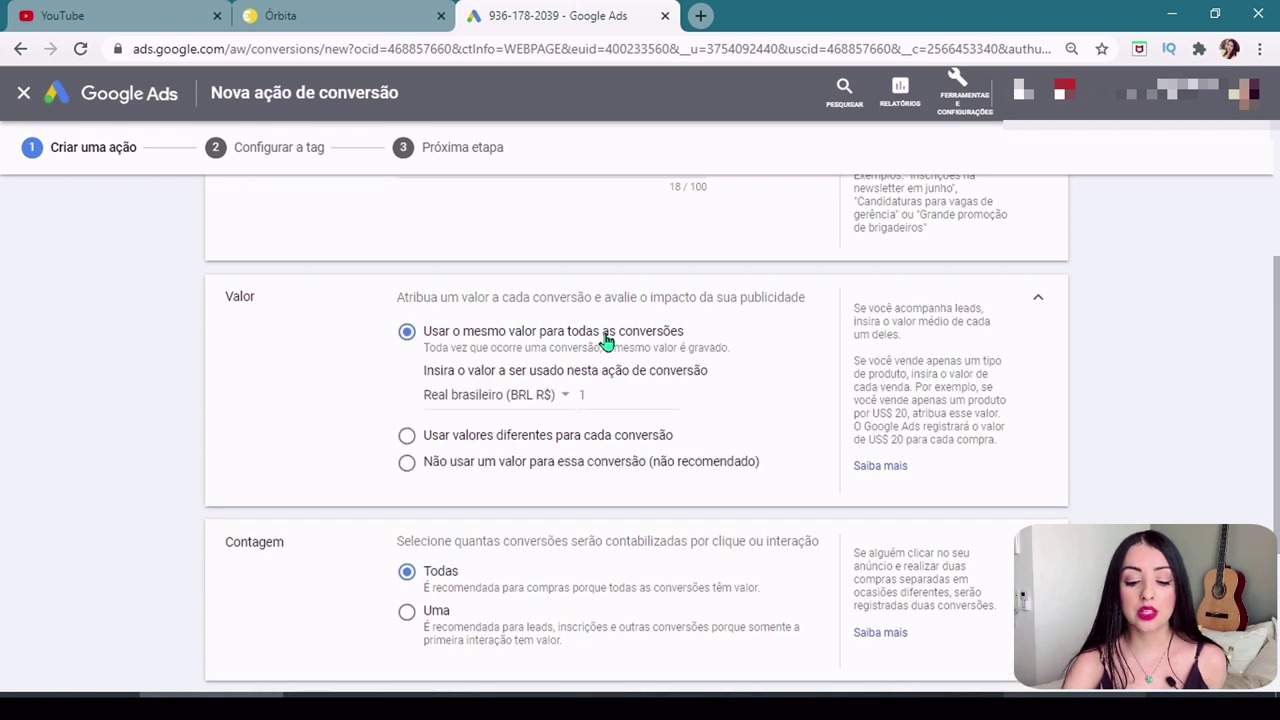
pyautogui.press('BackSpace')
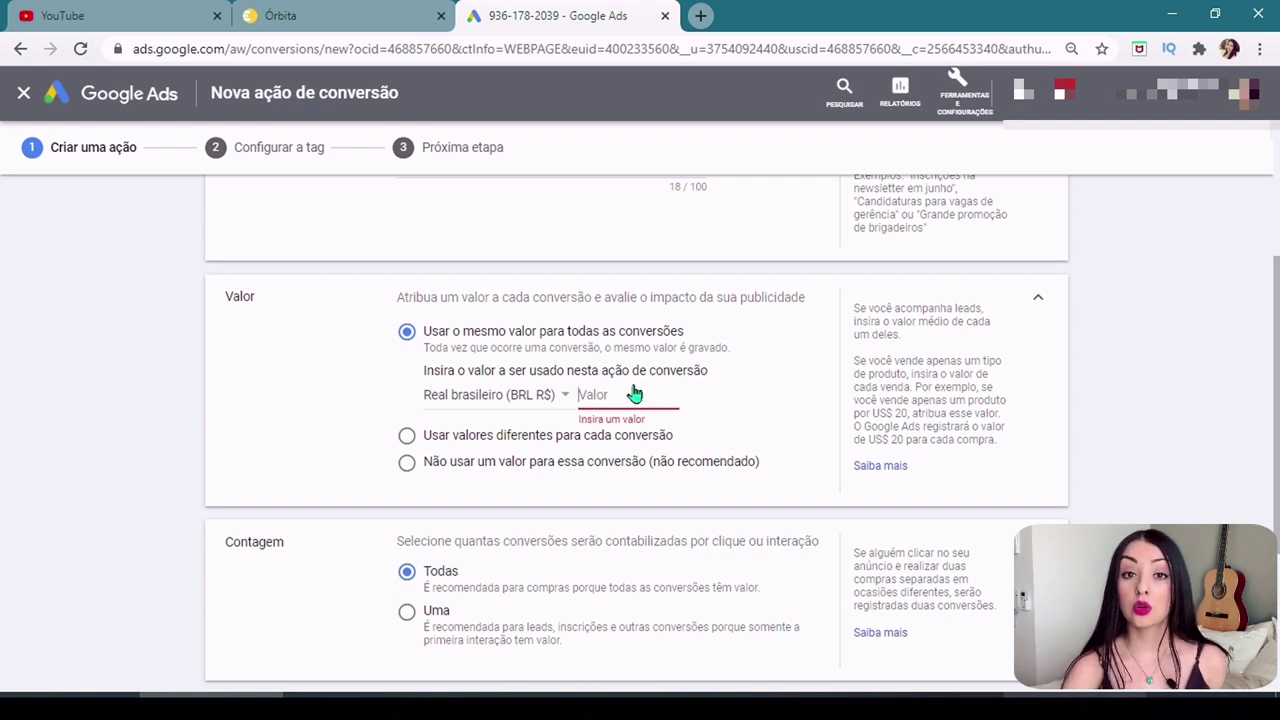
pyautogui.write('113')
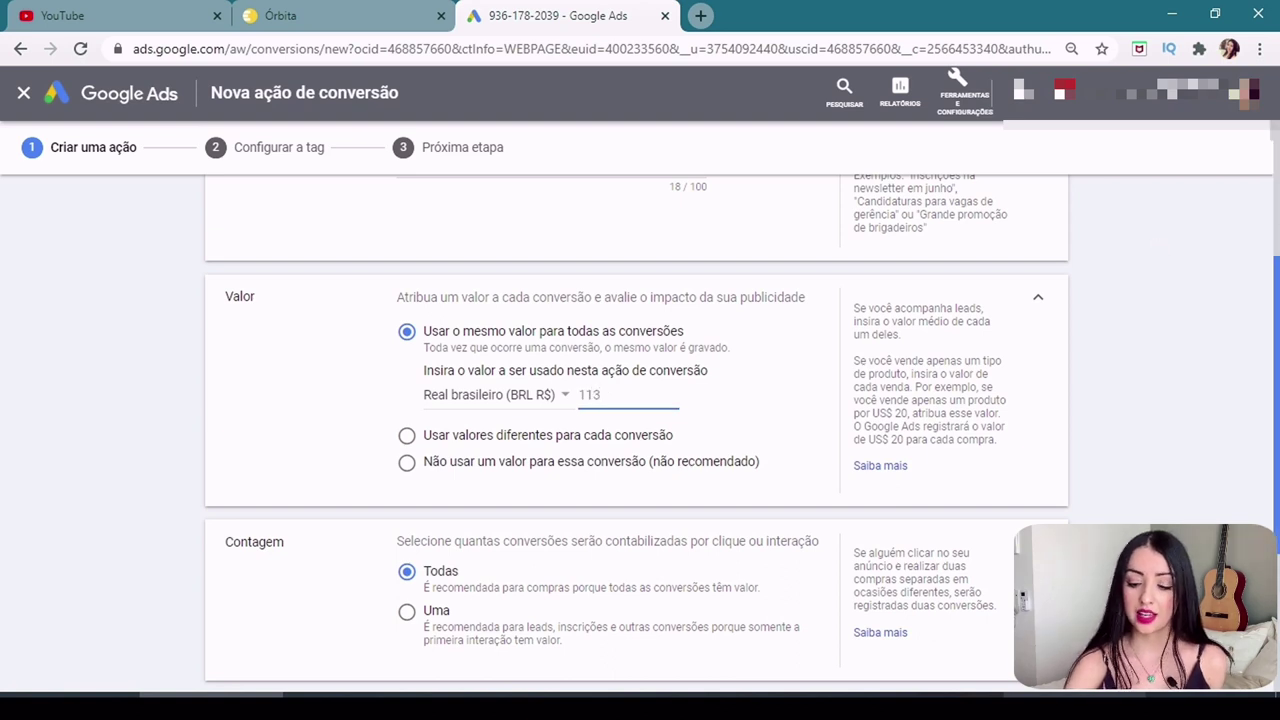
pyautogui.scroll(-2, 1150, 249)
pyautogui.scroll(-1, 491, 351)
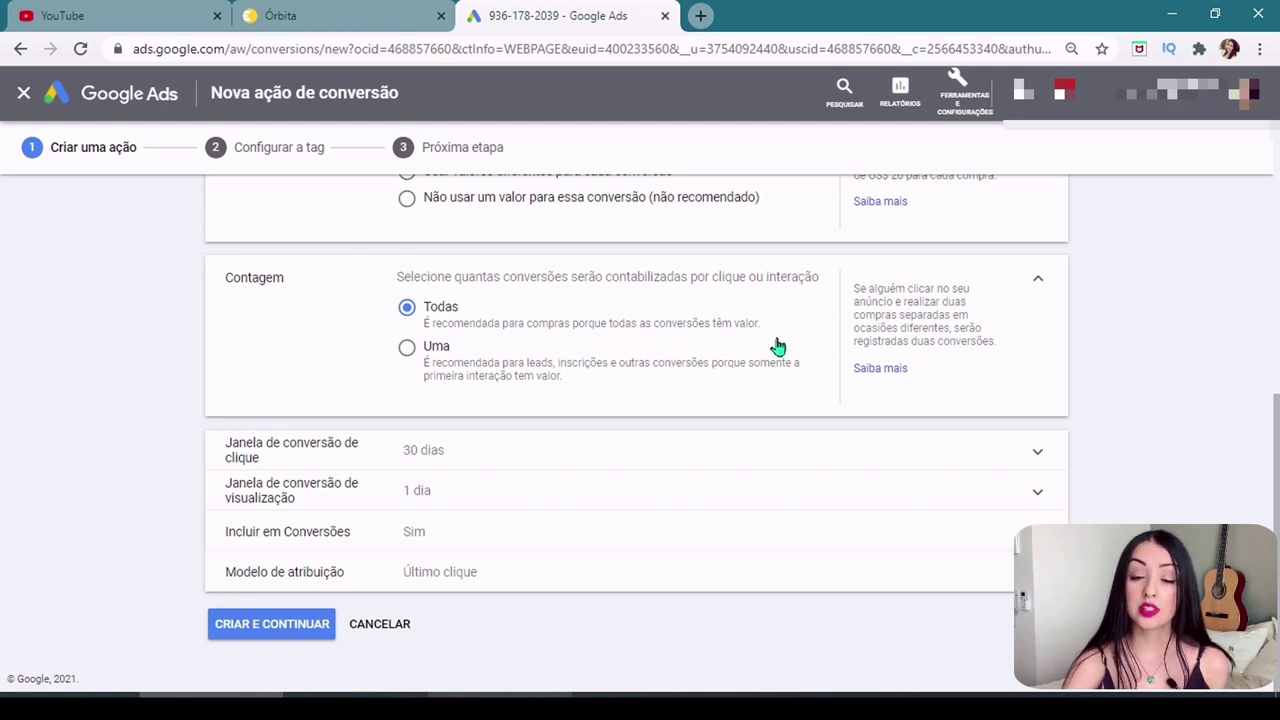
pyautogui.click(305, 622)
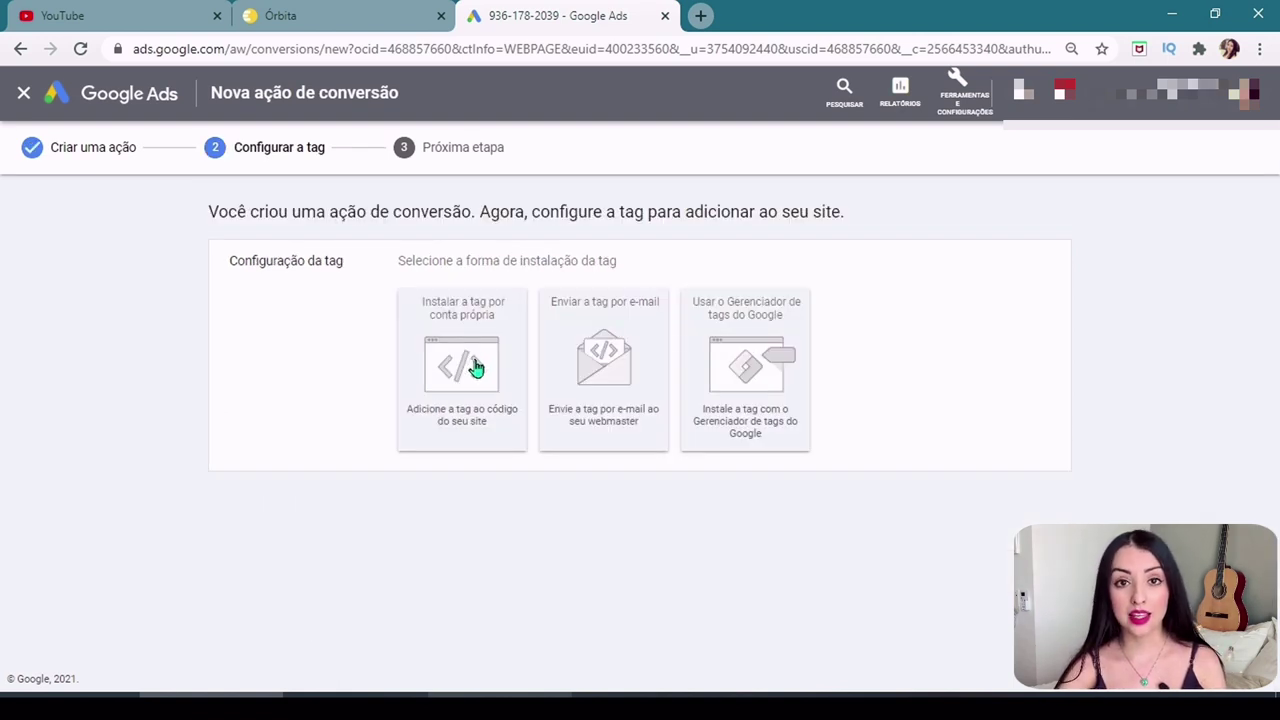
# Step: Choose to install the conversion tag on your own and go to its event snippet
pyautogui.click(474, 364)
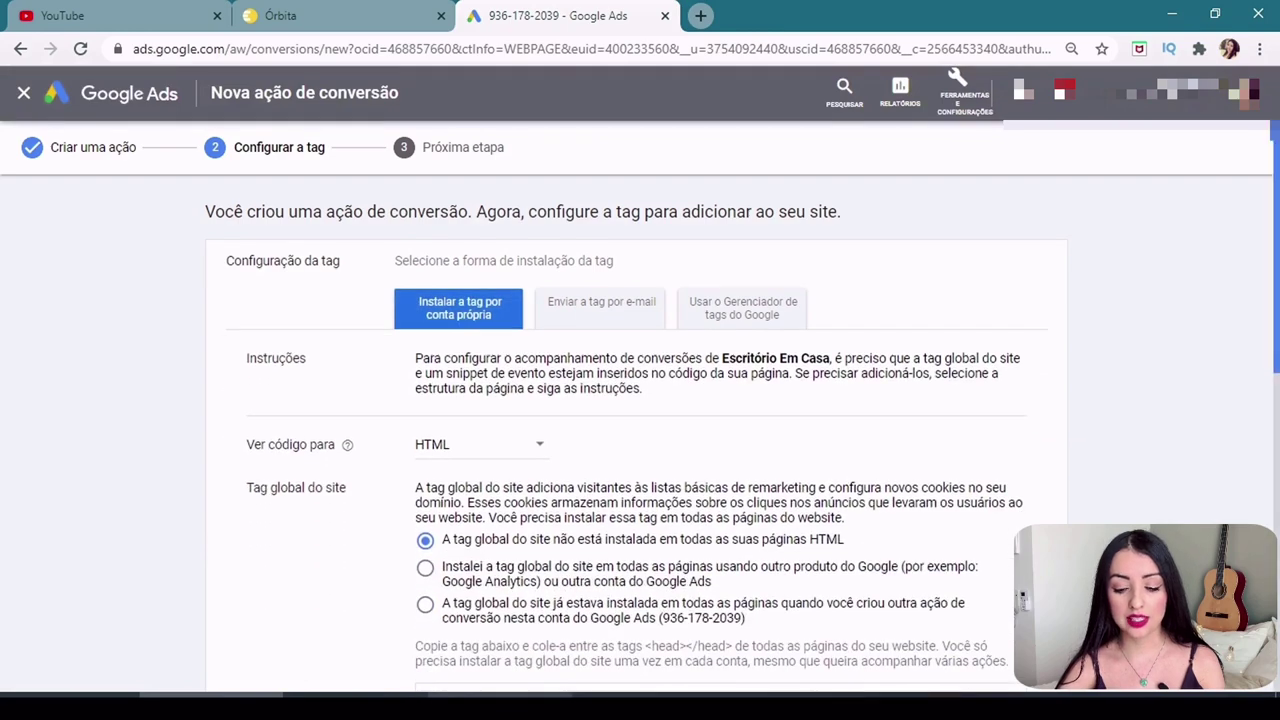
pyautogui.scroll(-2, 906, 280)
pyautogui.scroll(-3, 640, 435)
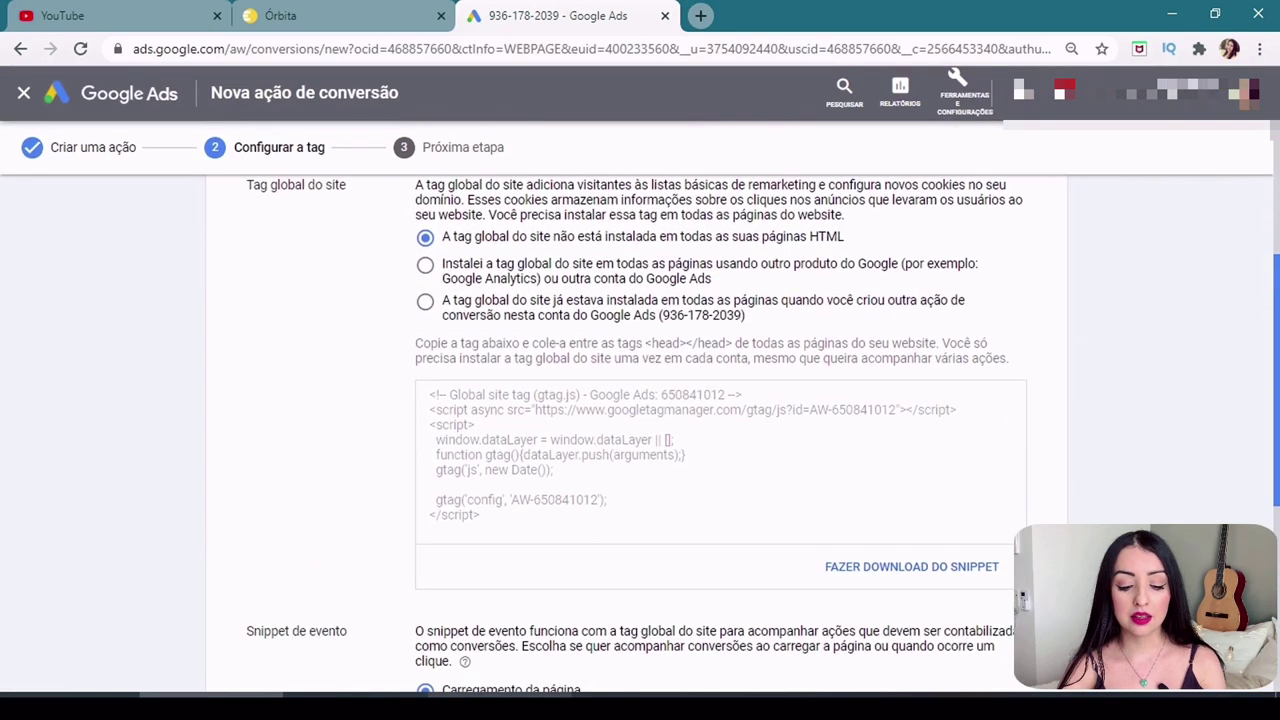
pyautogui.scroll(-3, 640, 430)
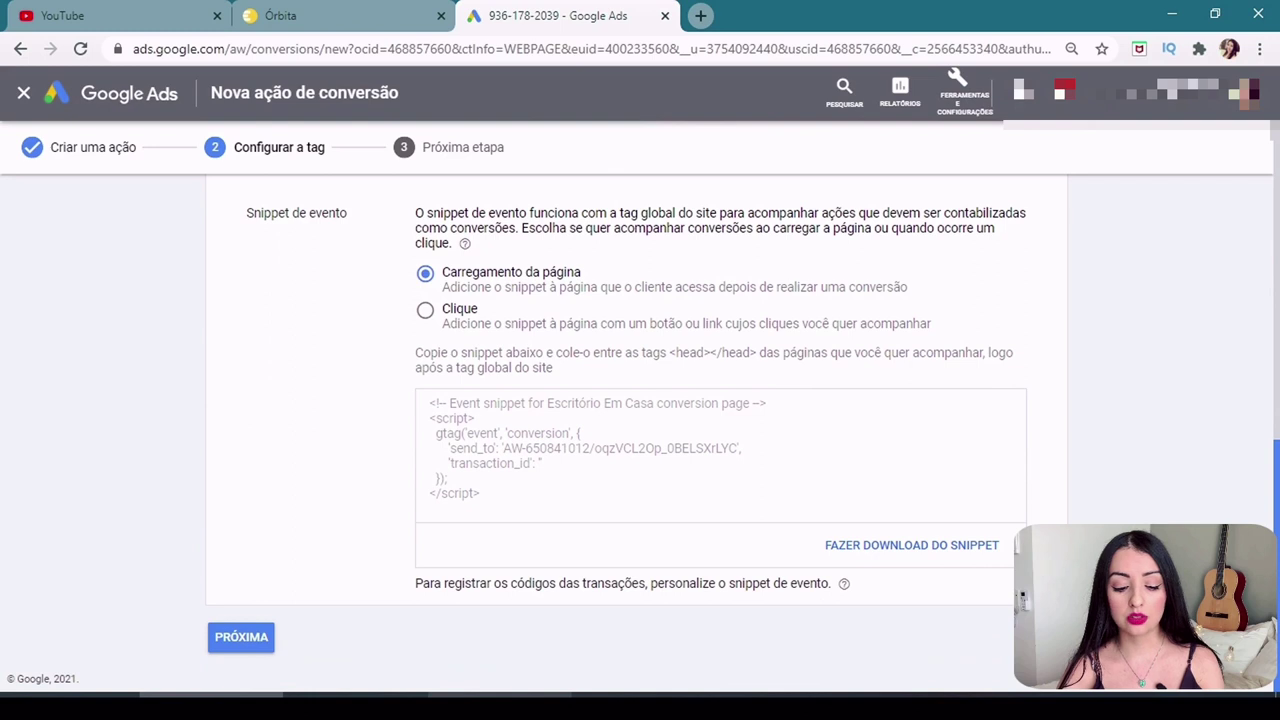
# Step: Copy the whole page-load event snippet and paste it into a blank note in Notepad
pyautogui.click(557, 432)
pyautogui.hotkey('ctrl', 'c')
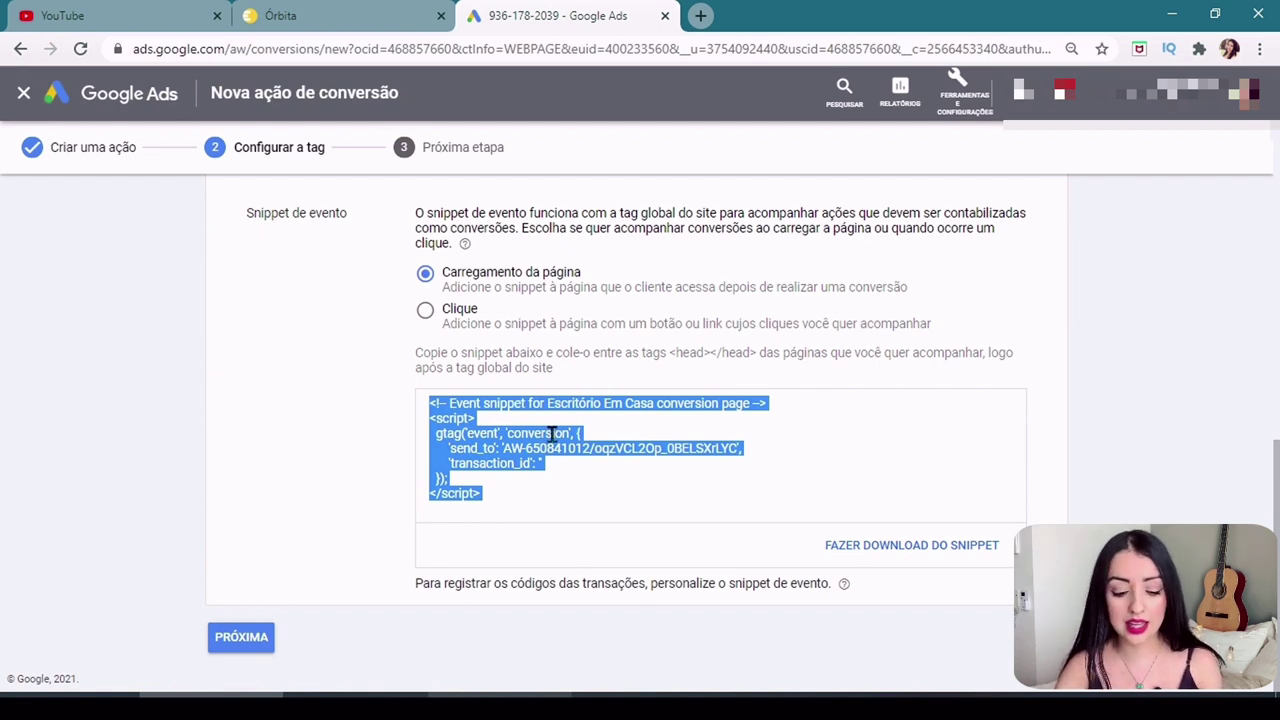
pyautogui.rightClick(536, 450)
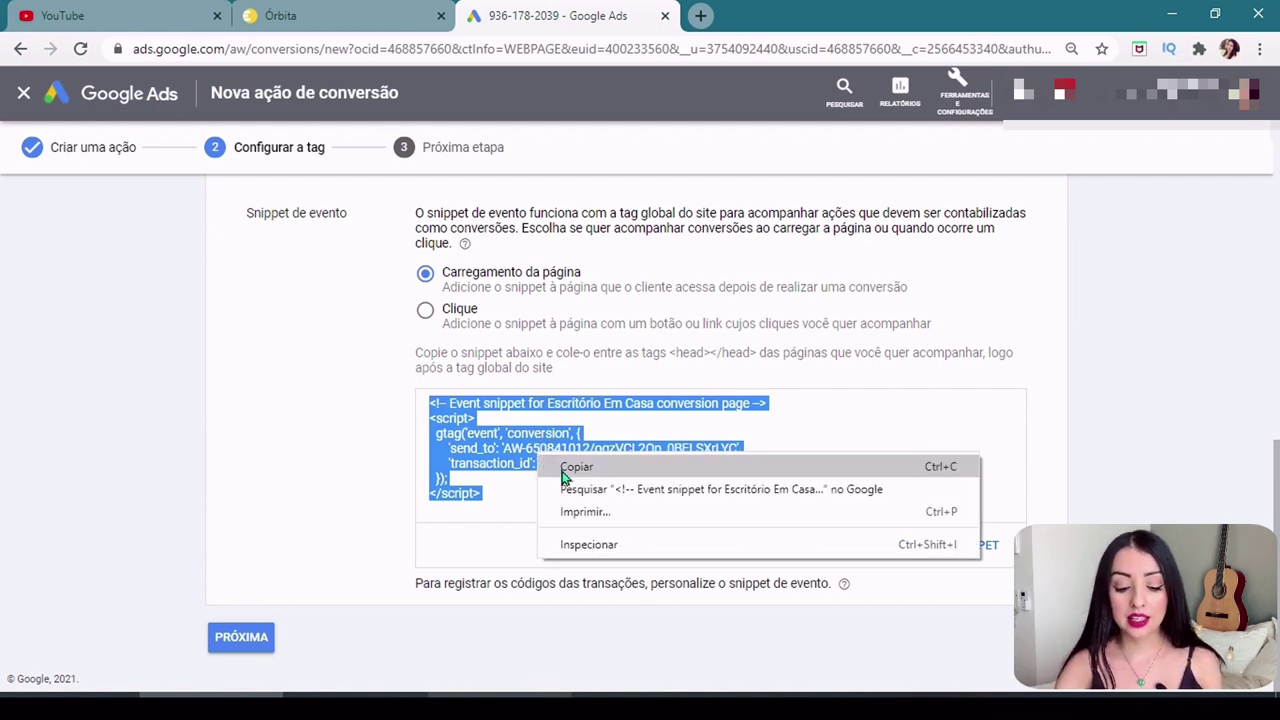
pyautogui.click(560, 466)
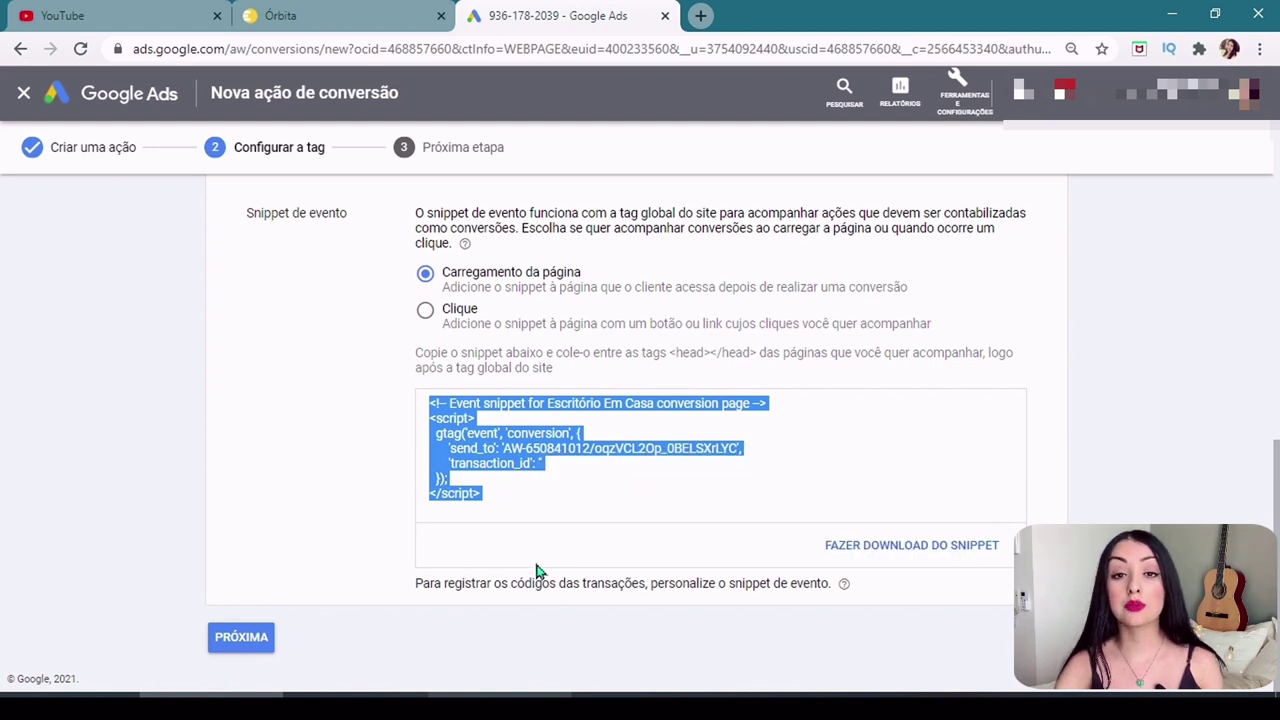
pyautogui.click(237, 686)
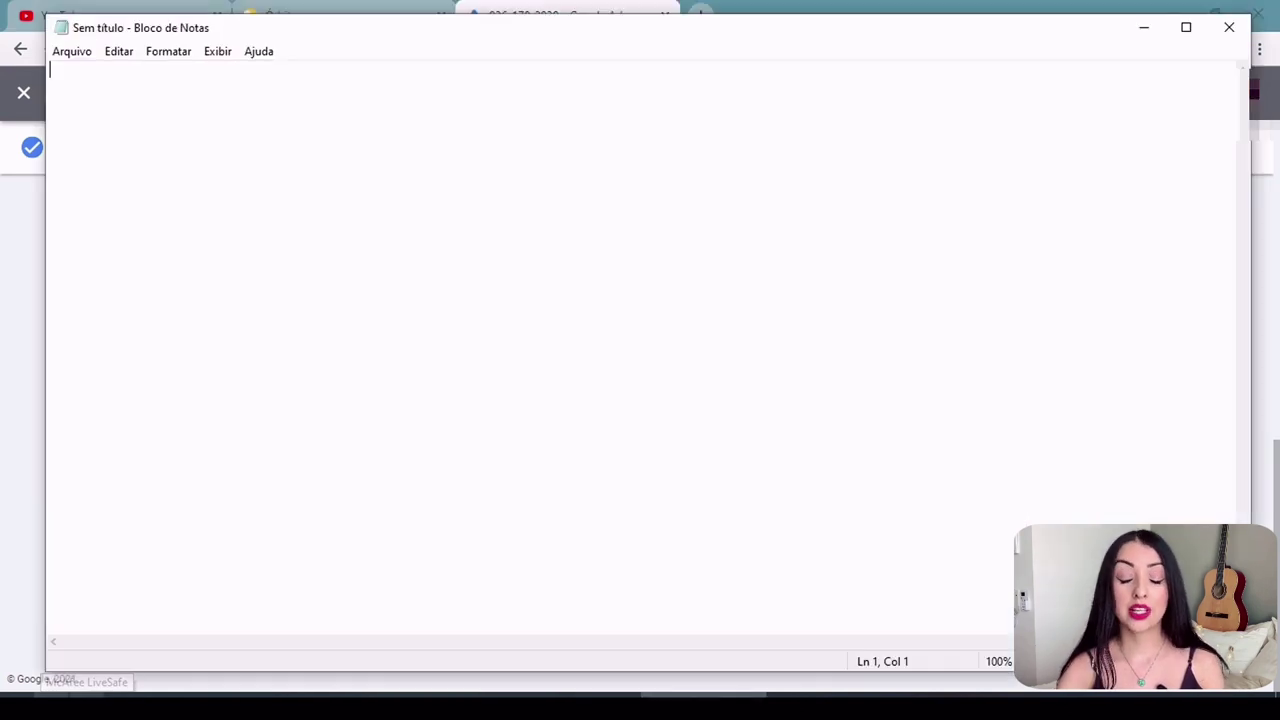
pyautogui.hotkey('ctrl', 'v')
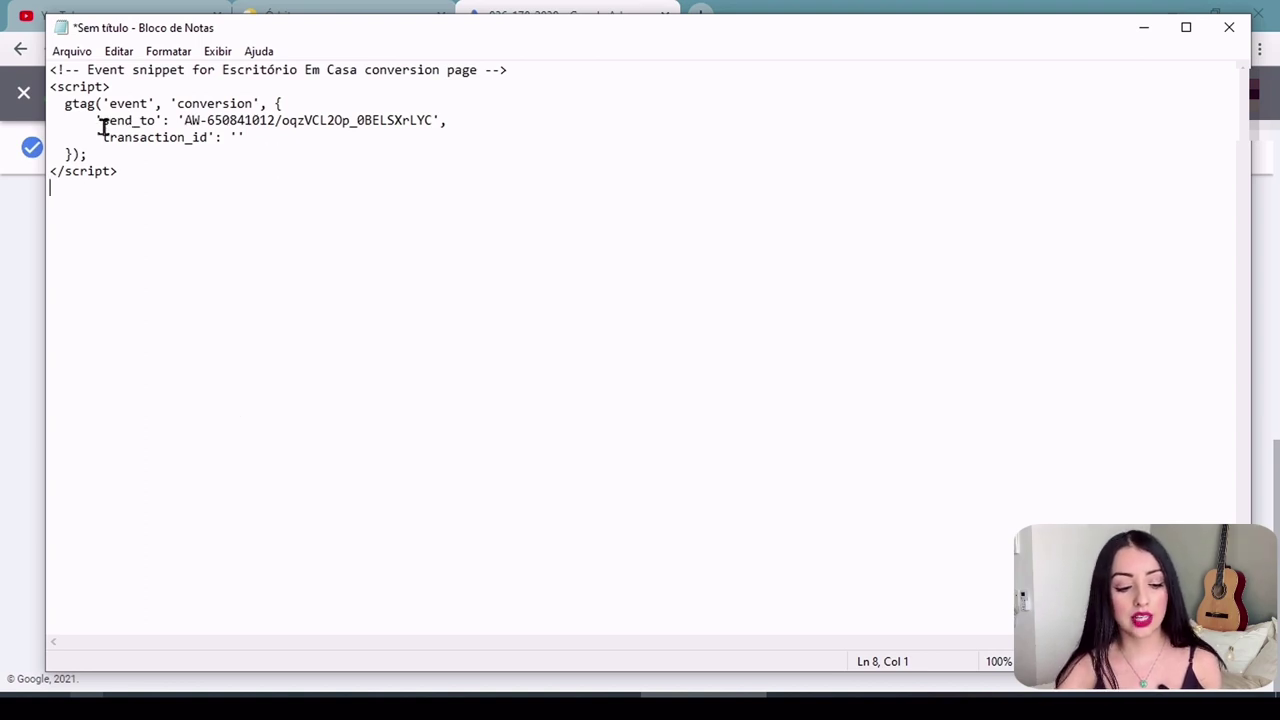
# Step: Highlight the send_to value in the pasted snippet, singling out the AW conversion ID before the slash
pyautogui.press('Up')
pyautogui.press('Up')
pyautogui.press('Up')
pyautogui.press('End')
pyautogui.moveTo(181, 120); pyautogui.dragTo(436, 120)
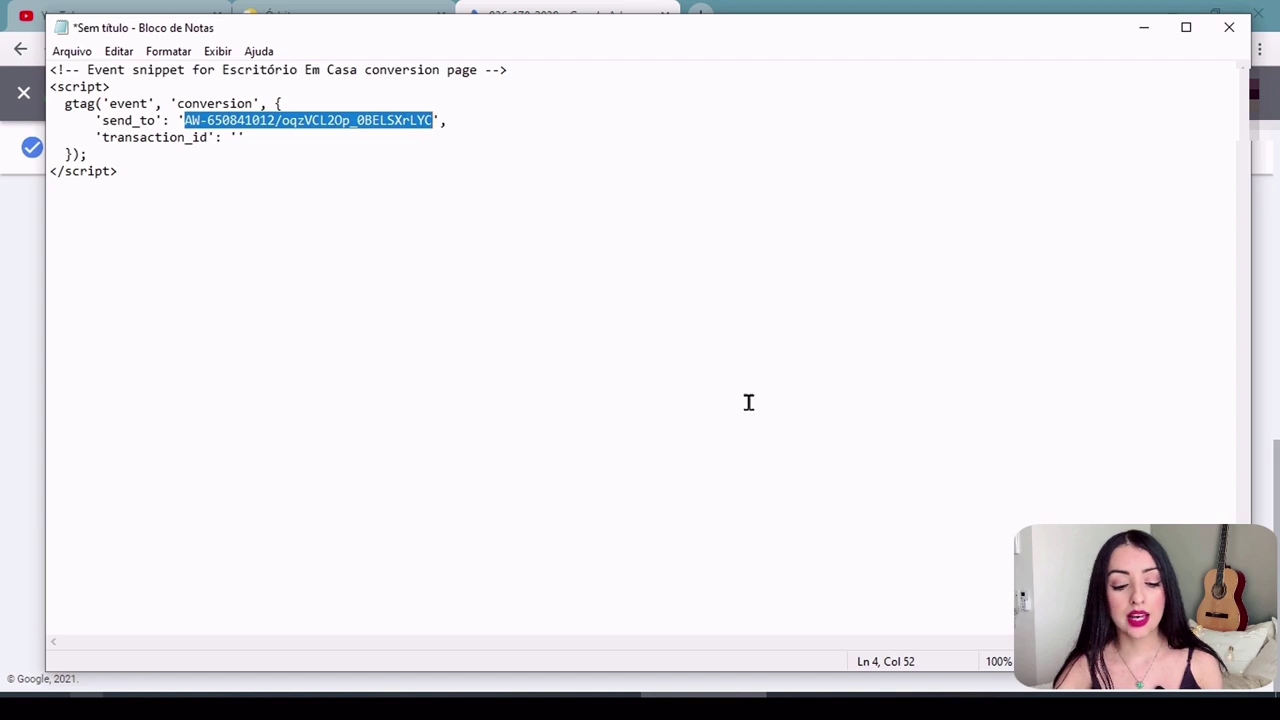
pyautogui.click(383, 260)
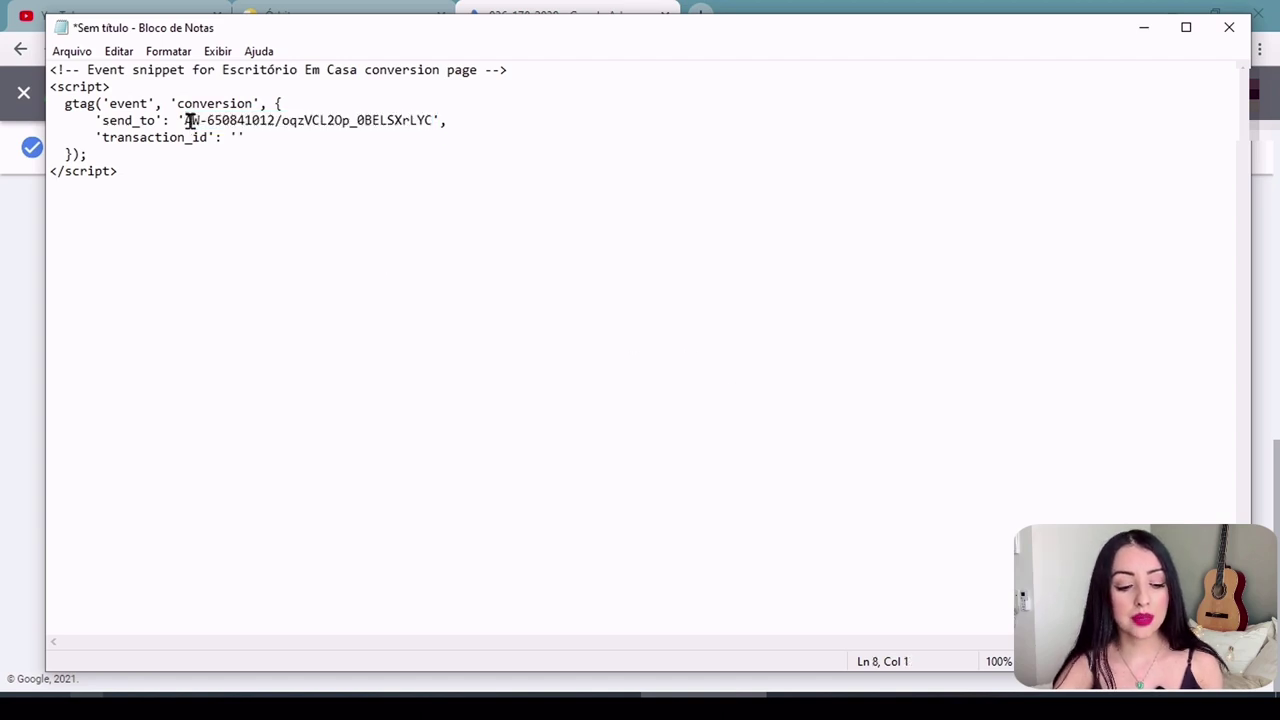
pyautogui.moveTo(184, 120); pyautogui.dragTo(277, 116)
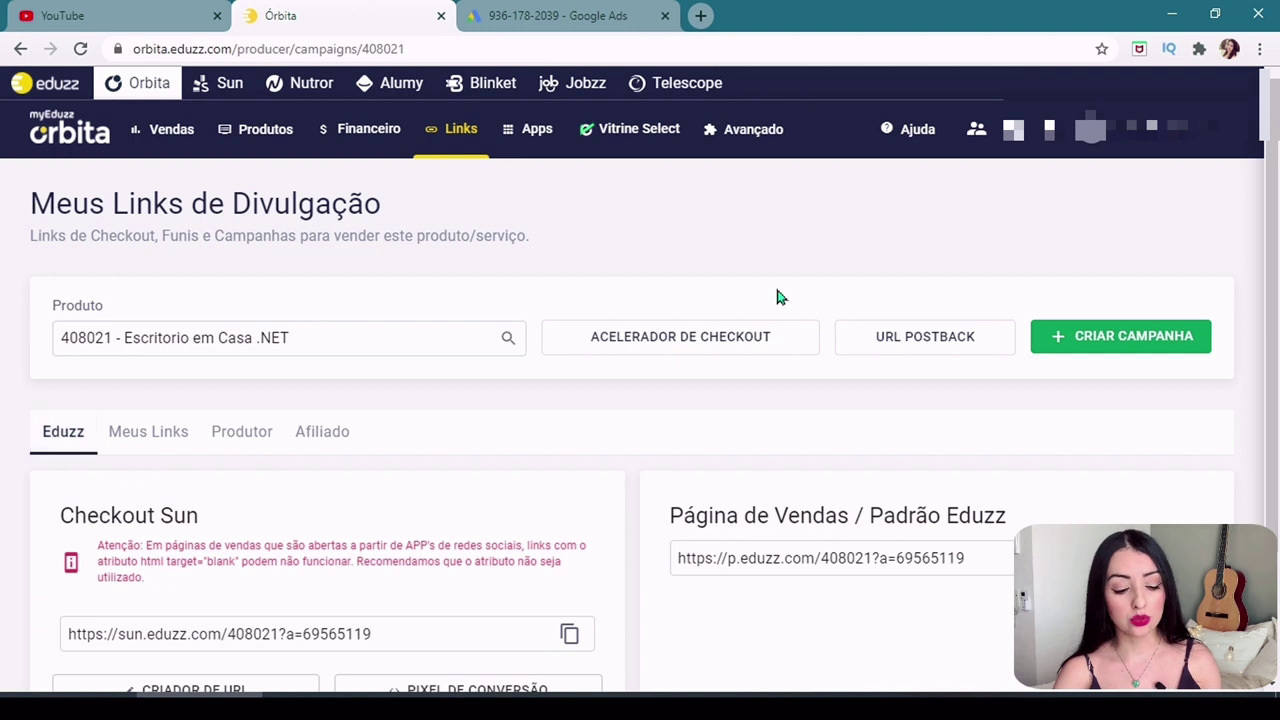
# Step: Open the product's conversion pixel settings, choose Google AdWords, and paste the copied AW conversion ID into ID de Adsense
pyautogui.scroll(-2, 774, 283)
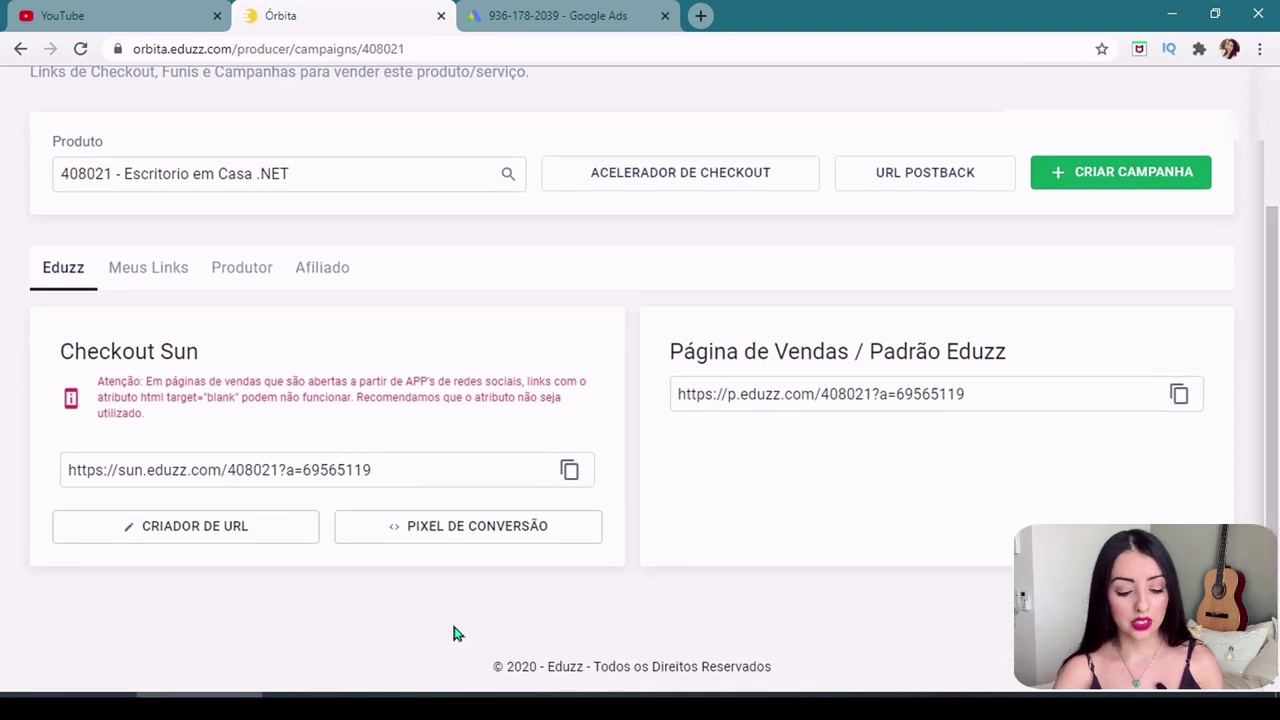
pyautogui.click(460, 529)
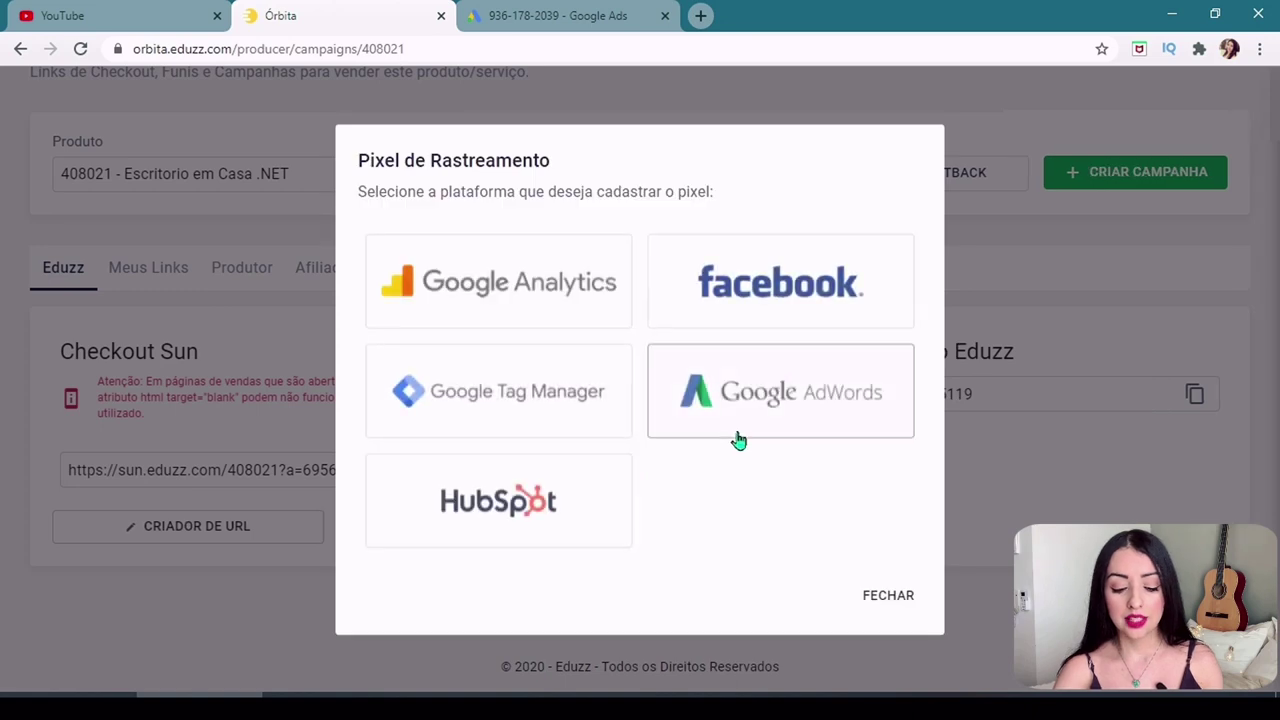
pyautogui.click(800, 378)
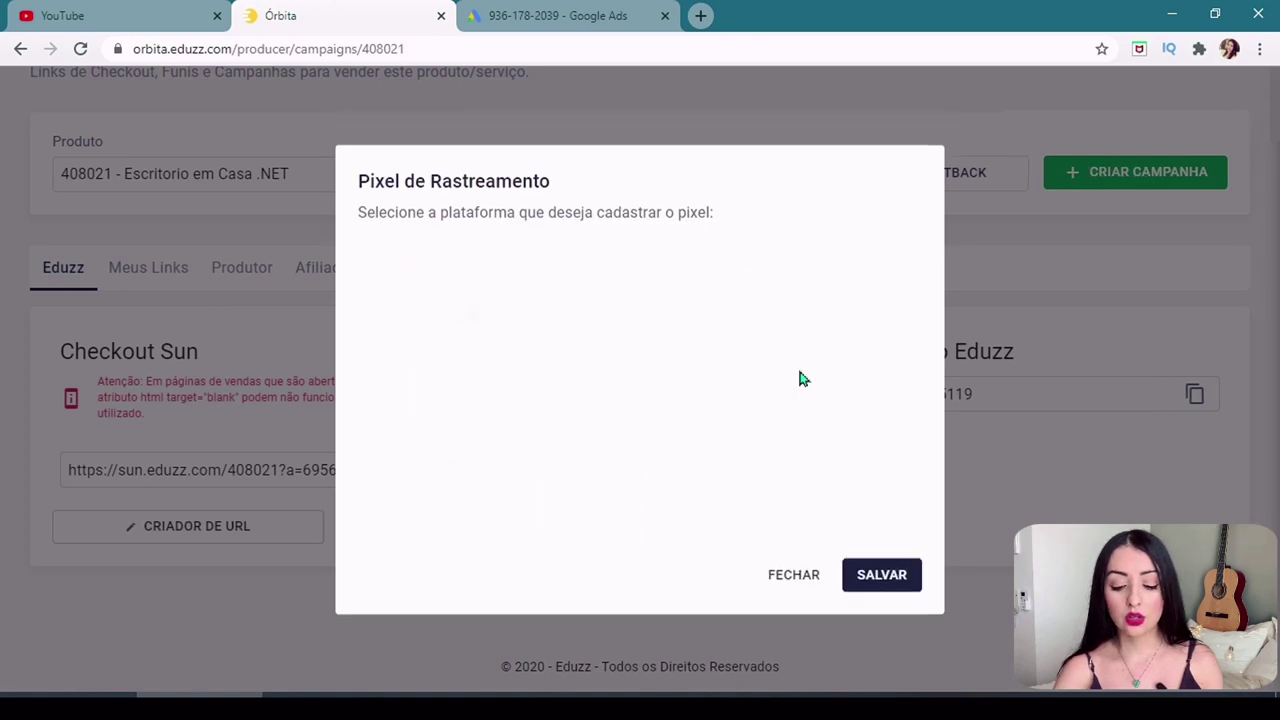
pyautogui.click(899, 574)
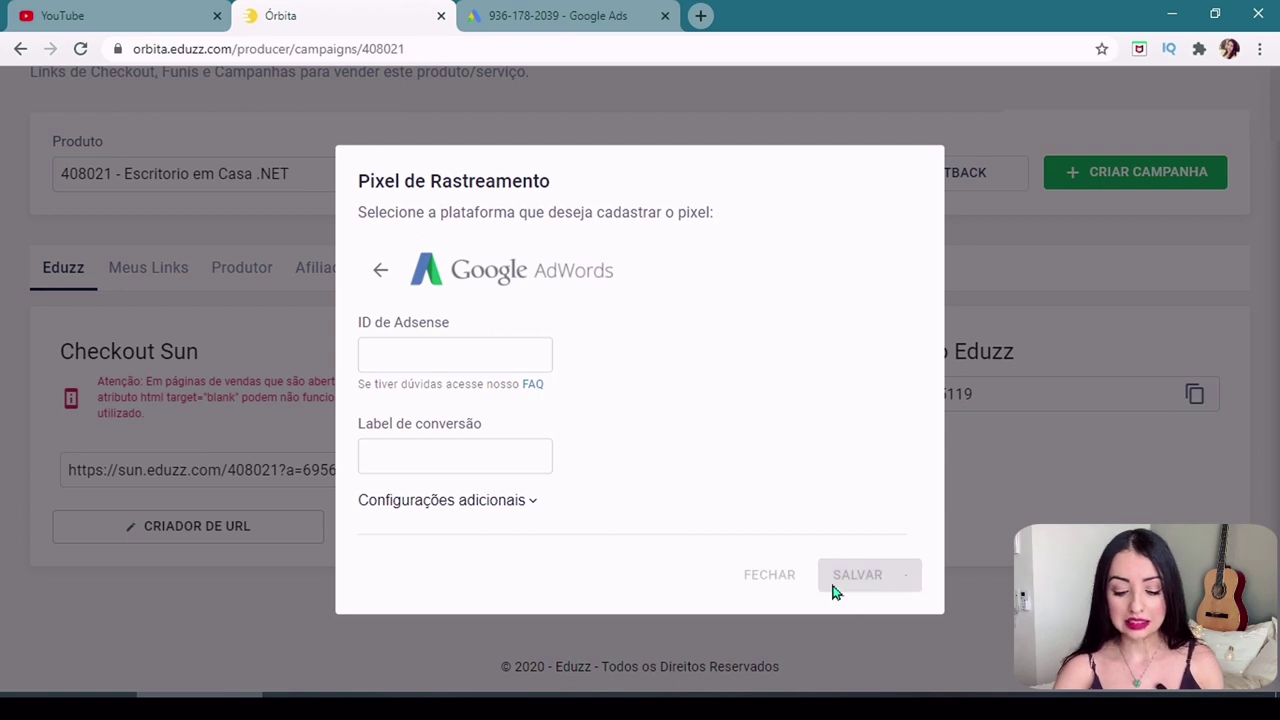
pyautogui.rightClick(450, 364)
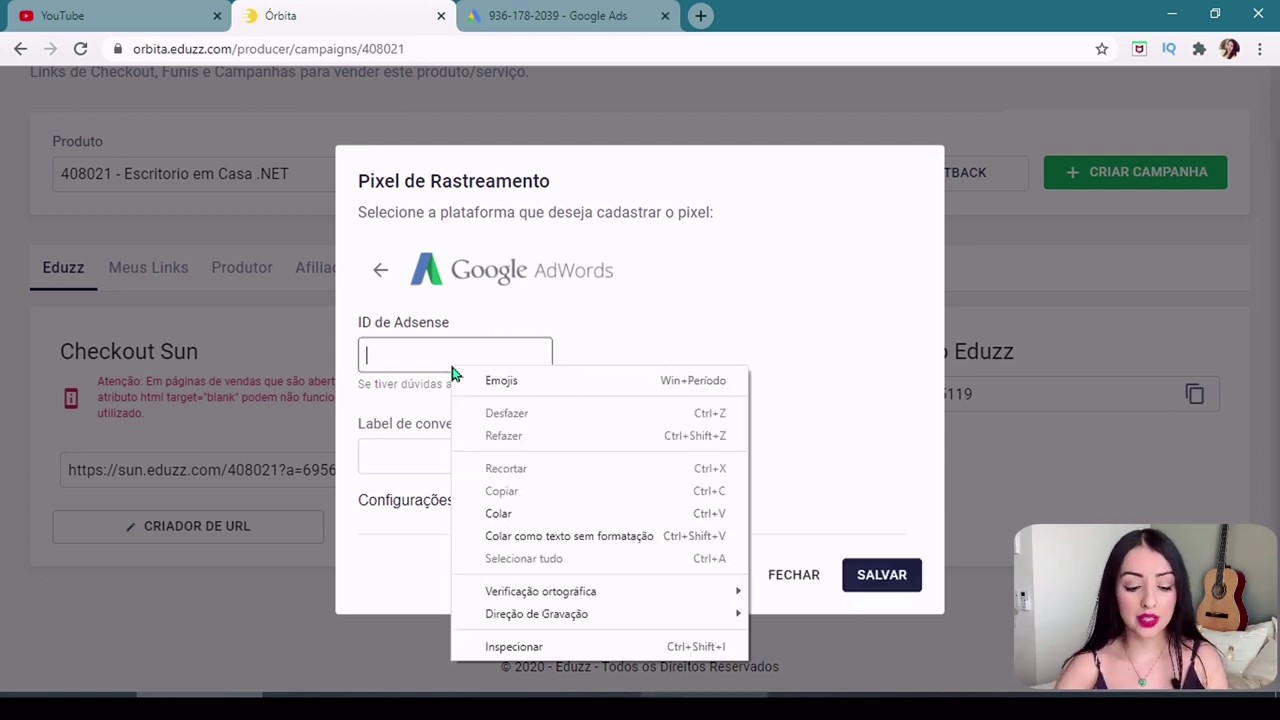
pyautogui.click(523, 514)
# Step: Copy the conversion label after the slash in the Notepad snippet, paste it into Label de conversão in Órbita, and save the pixel
pyautogui.hotkey('alt', 'Tab')
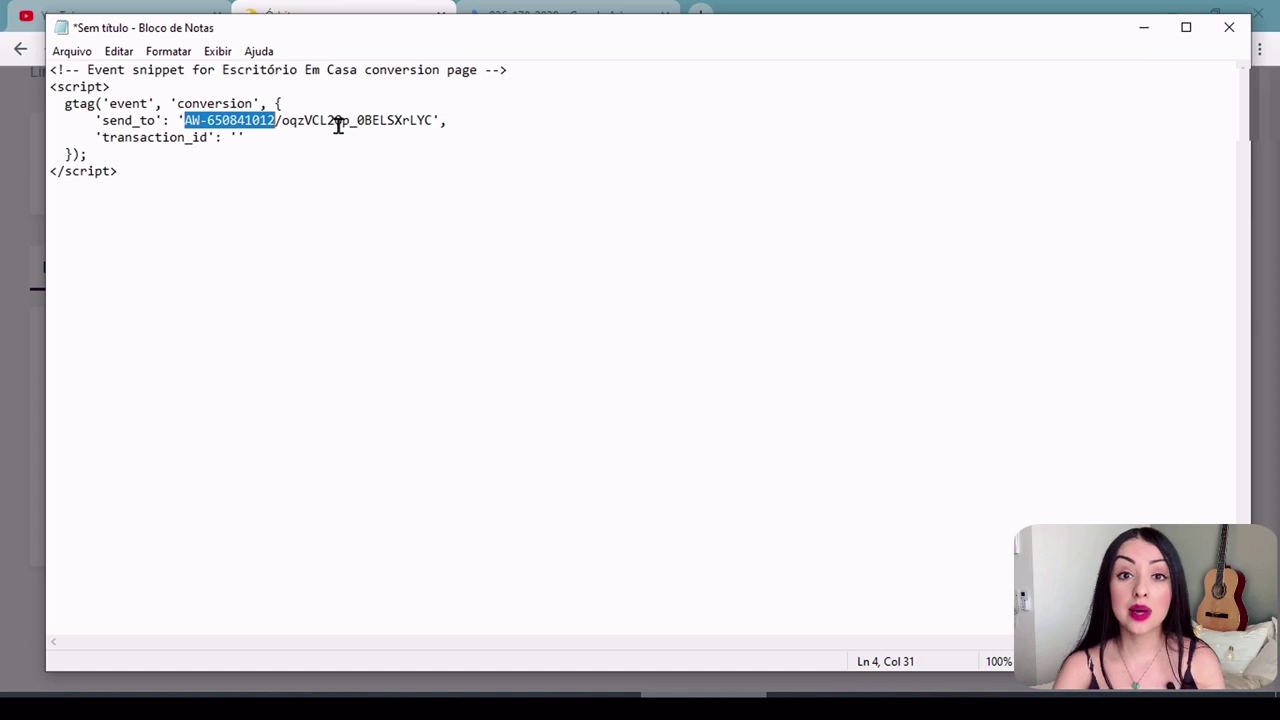
pyautogui.click(282, 120)
pyautogui.moveTo(282, 120); pyautogui.dragTo(437, 117)
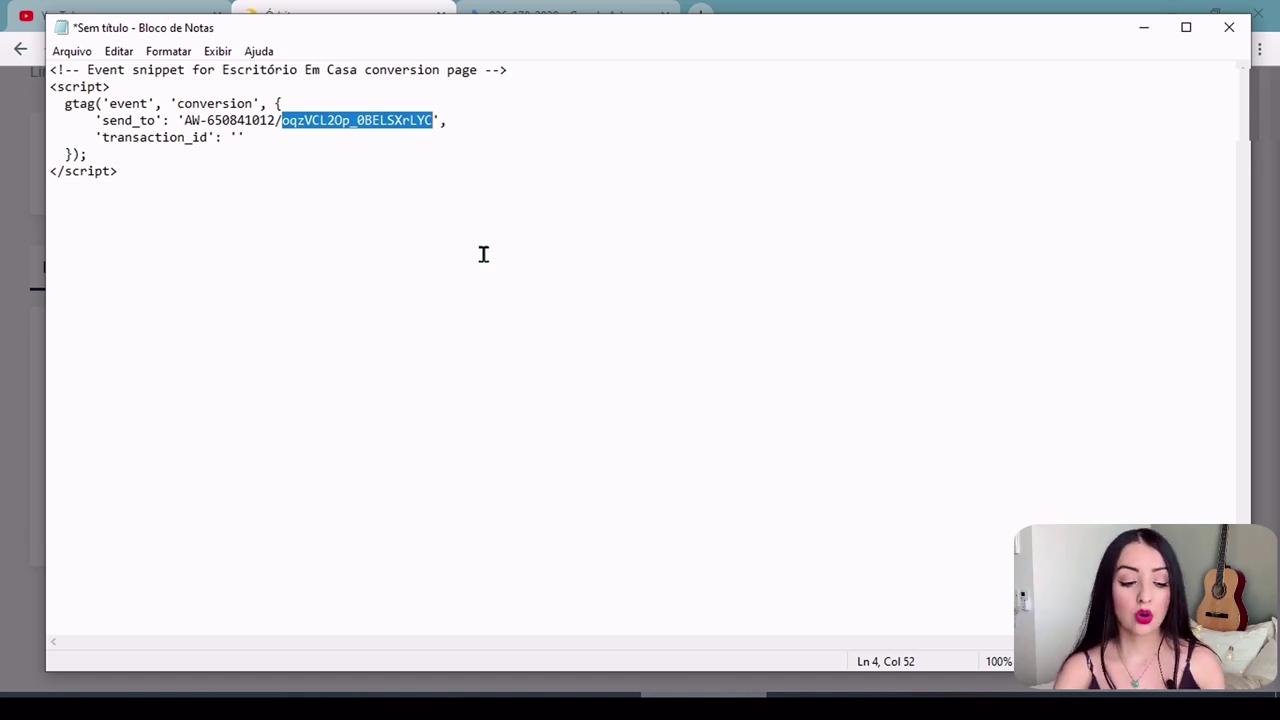
pyautogui.hotkey('alt', 'Tab')
pyautogui.click(452, 456)
pyautogui.hotkey('ctrl', 'v')
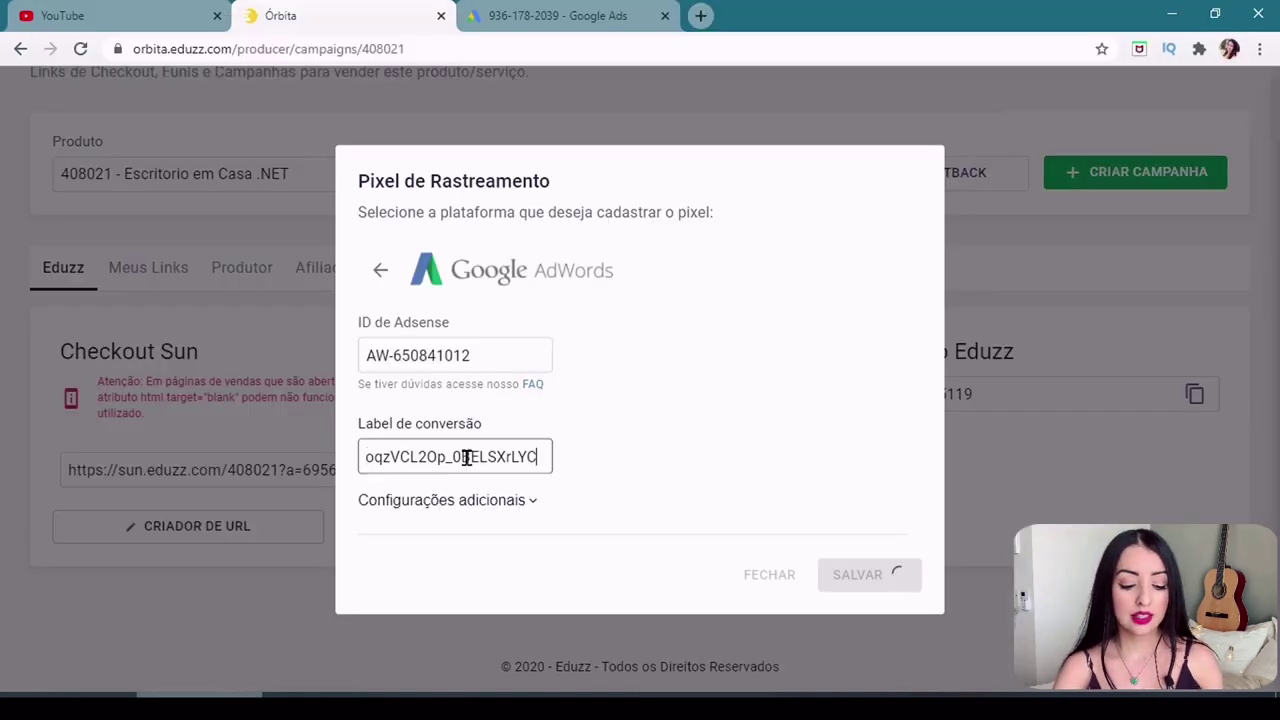
pyautogui.click(876, 574)
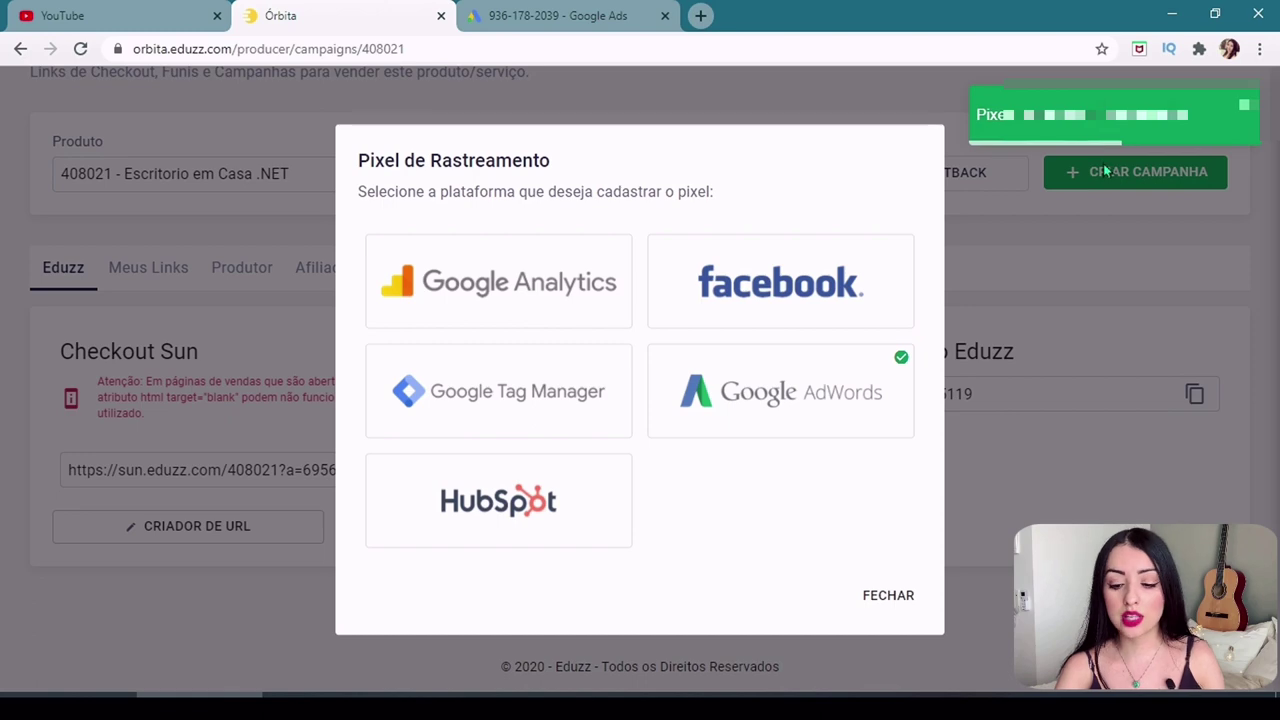
# Step: Finish the Escritório Em Casa conversion action setup in Google Ads, and close the tracking pixel dialog in Órbita
pyautogui.hotkey('ctrl', 'Tab')
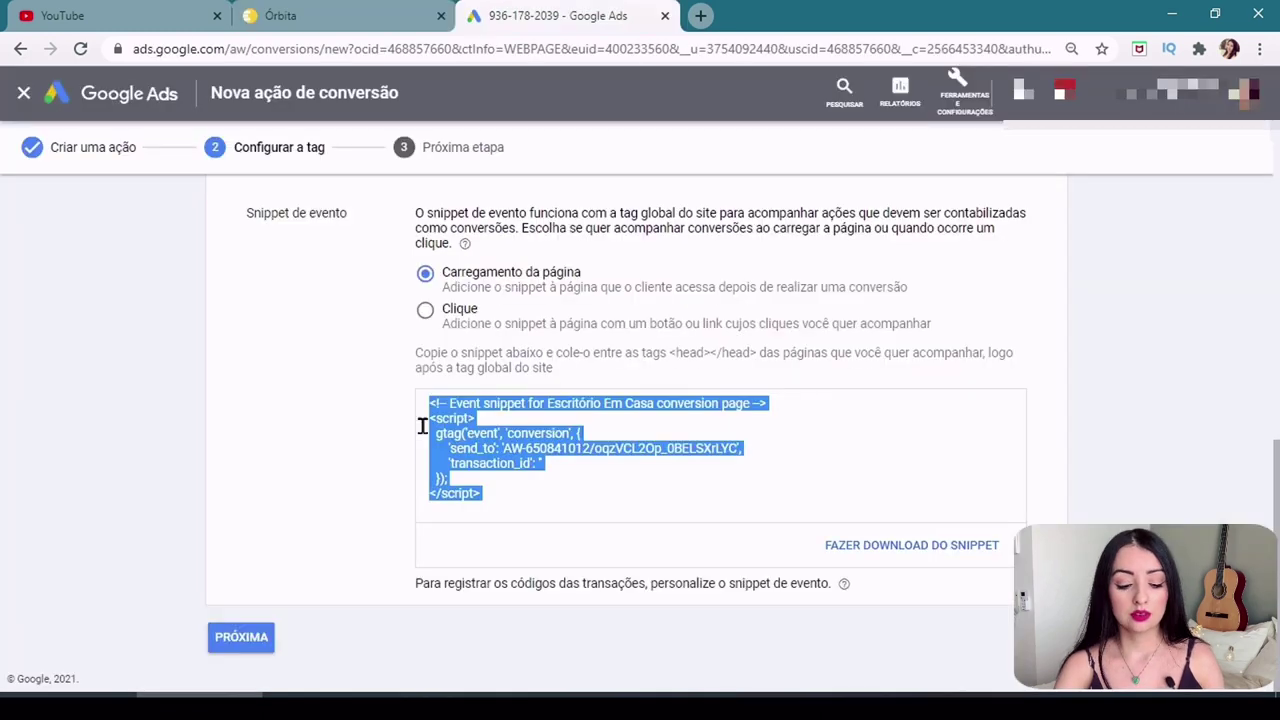
pyautogui.click(241, 637)
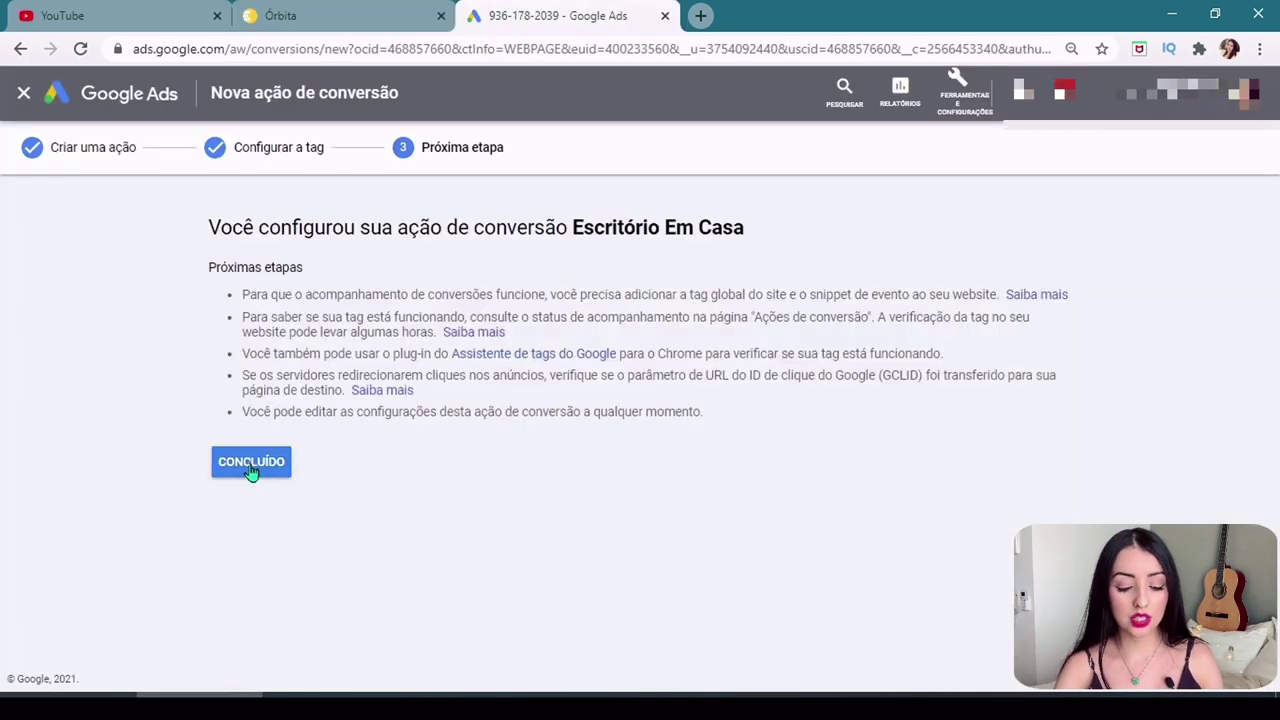
pyautogui.click(251, 466)
pyautogui.hotkey('ctrl', 'shift', 'Tab')
pyautogui.click(888, 595)
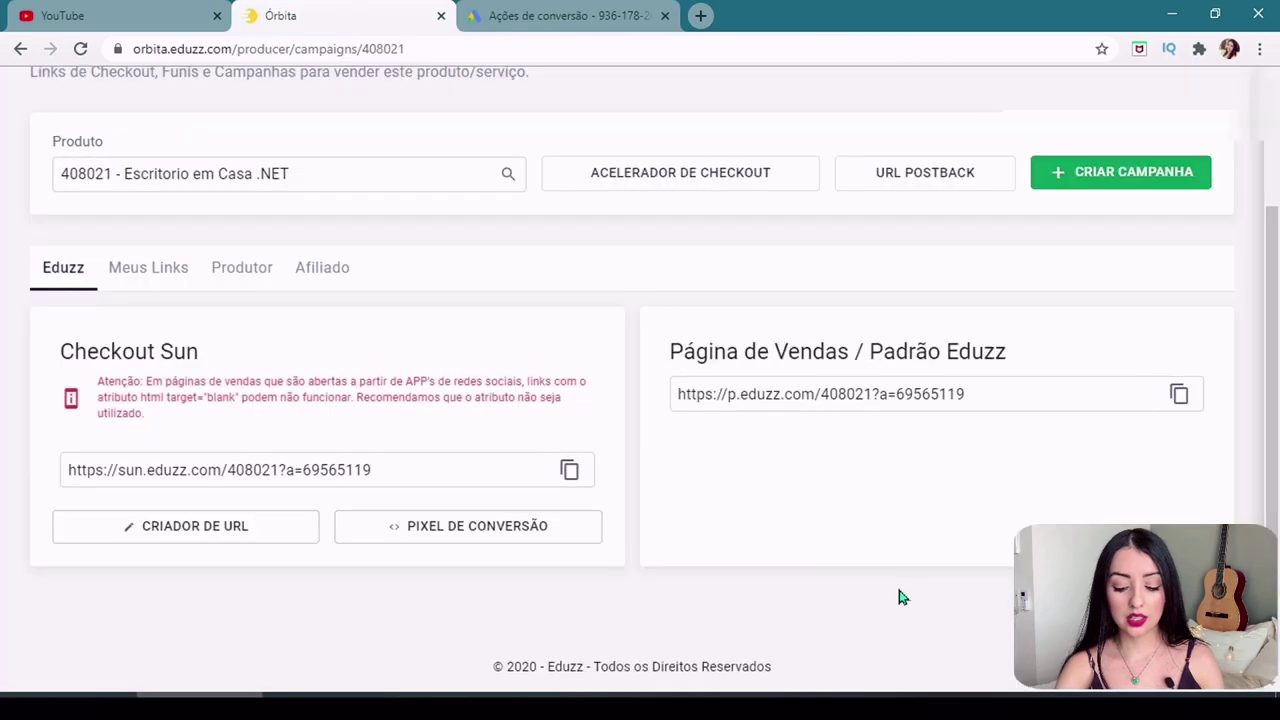